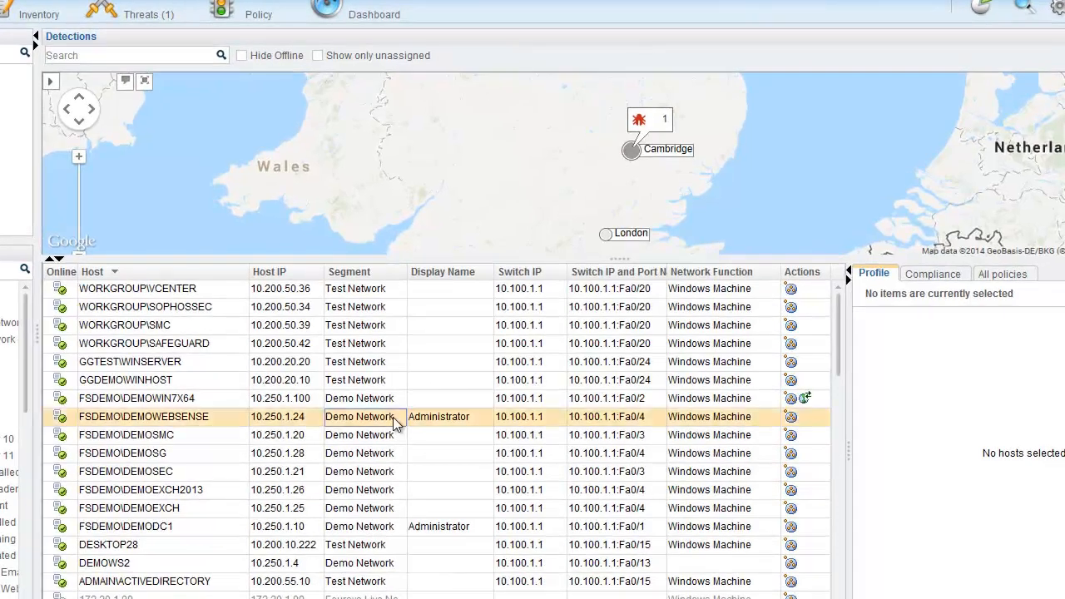
# Examine the full profile details of host FSDEMO\DEMOWEBSENSE, including its complete group membership, and close the details.
pyautogui.doubleClick(393, 417)
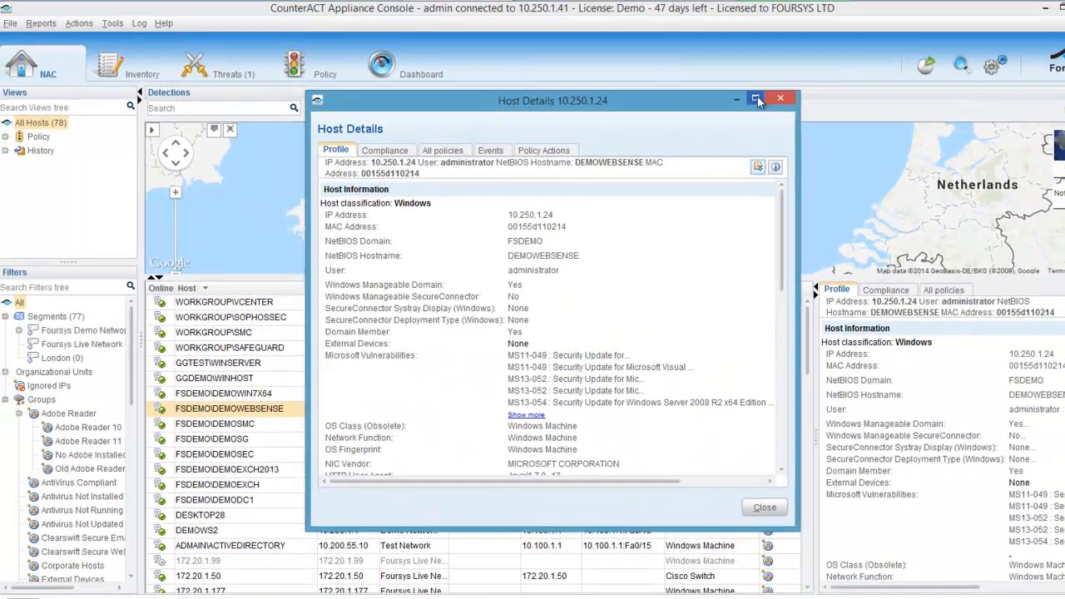
pyautogui.click(778, 43)
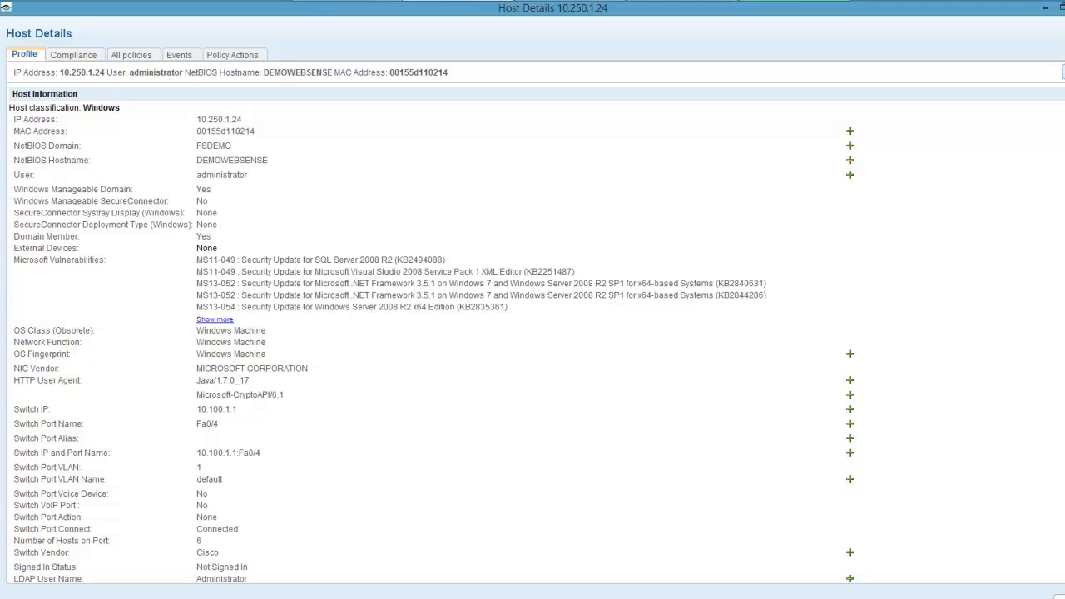
pyautogui.scroll(-6, 532, 333)
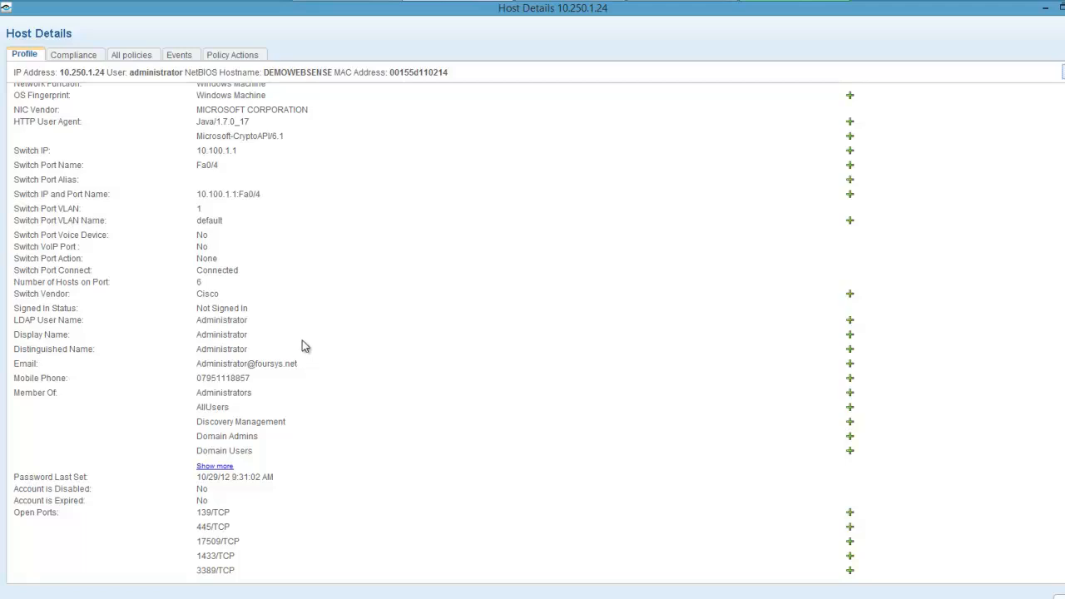
pyautogui.click(213, 466)
pyautogui.scroll(-3, 433, 333)
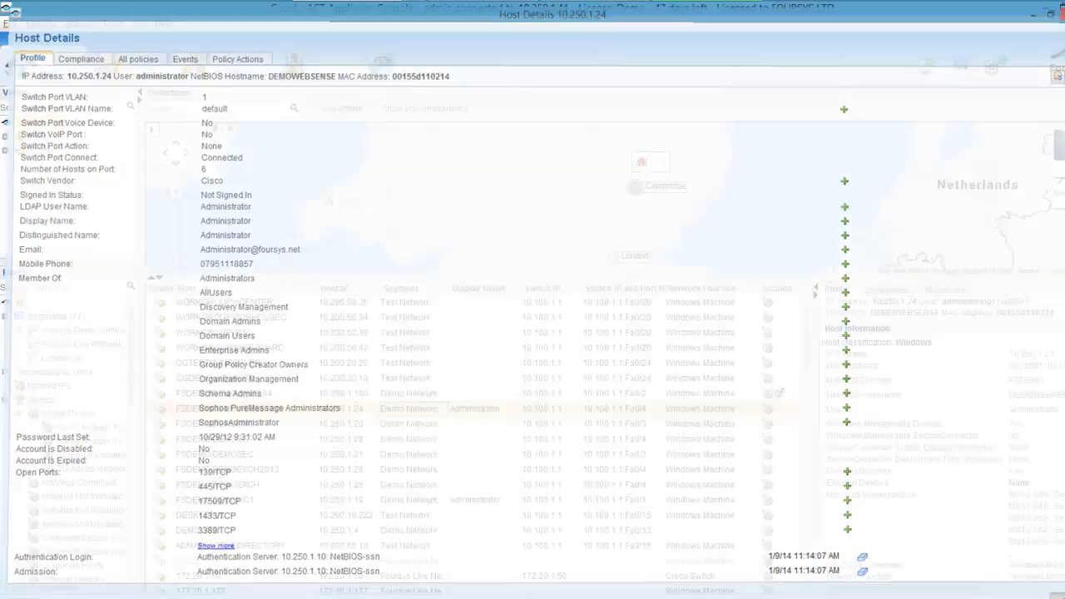
pyautogui.click(1061, 597)
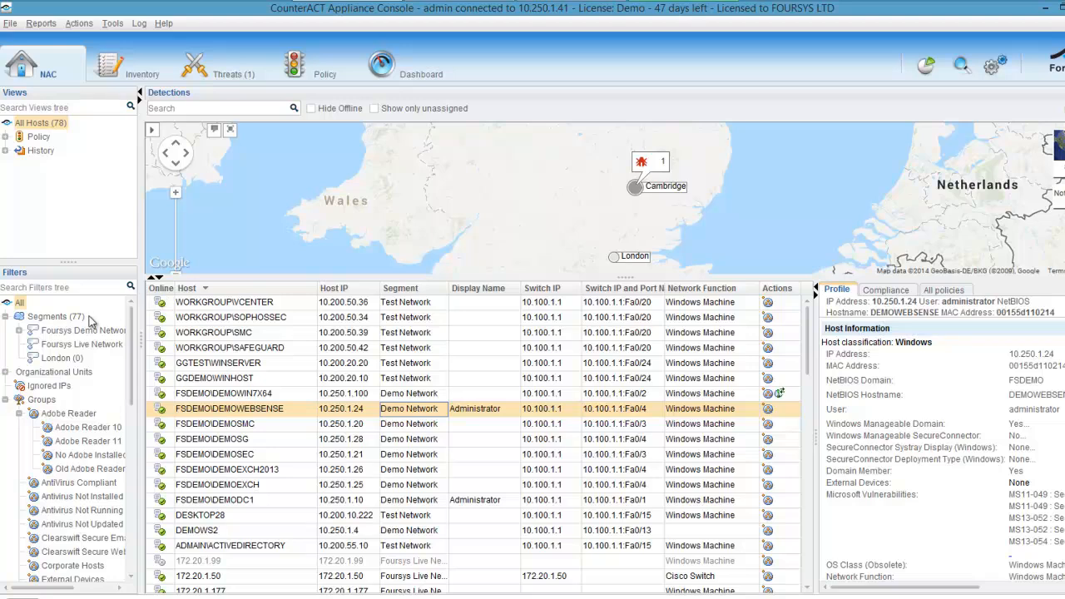
# Filter the host list to the Demo Network segment within Foursys Demo Network.
pyautogui.moveTo(88, 337)
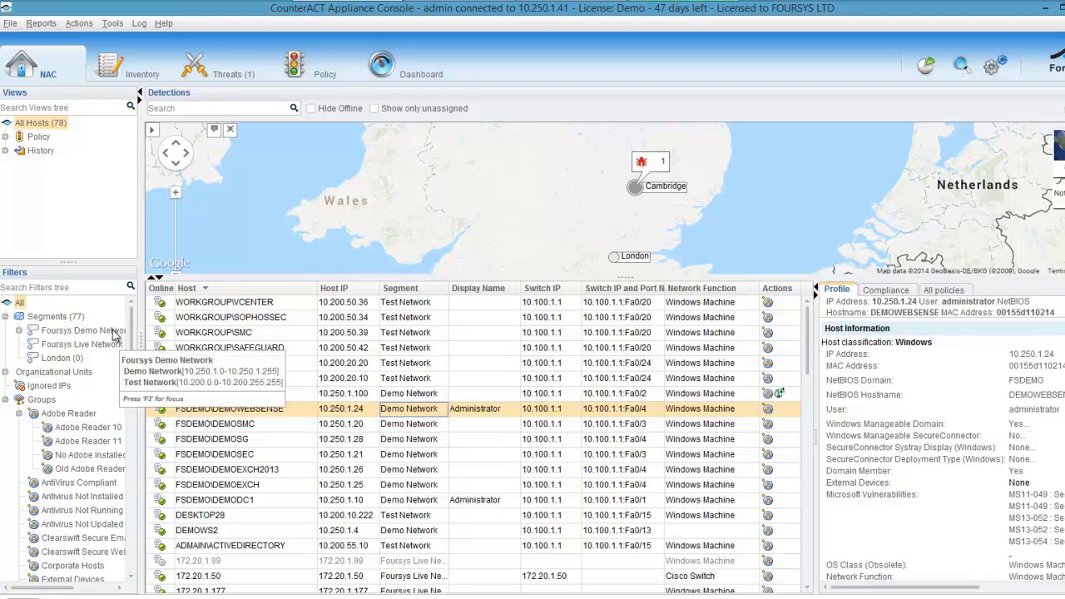
pyautogui.click(20, 330)
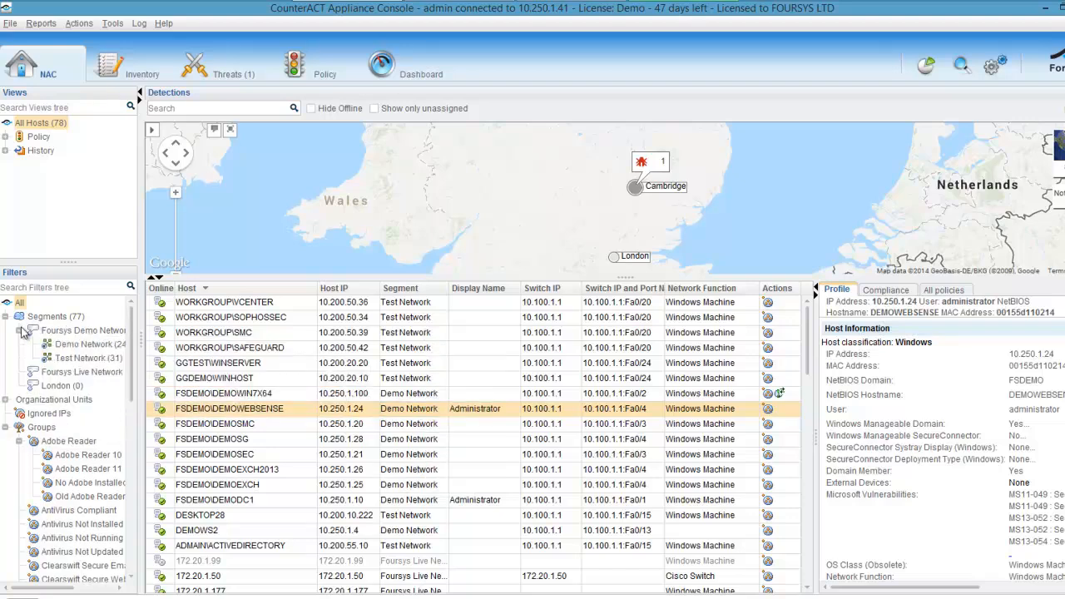
pyautogui.click(82, 345)
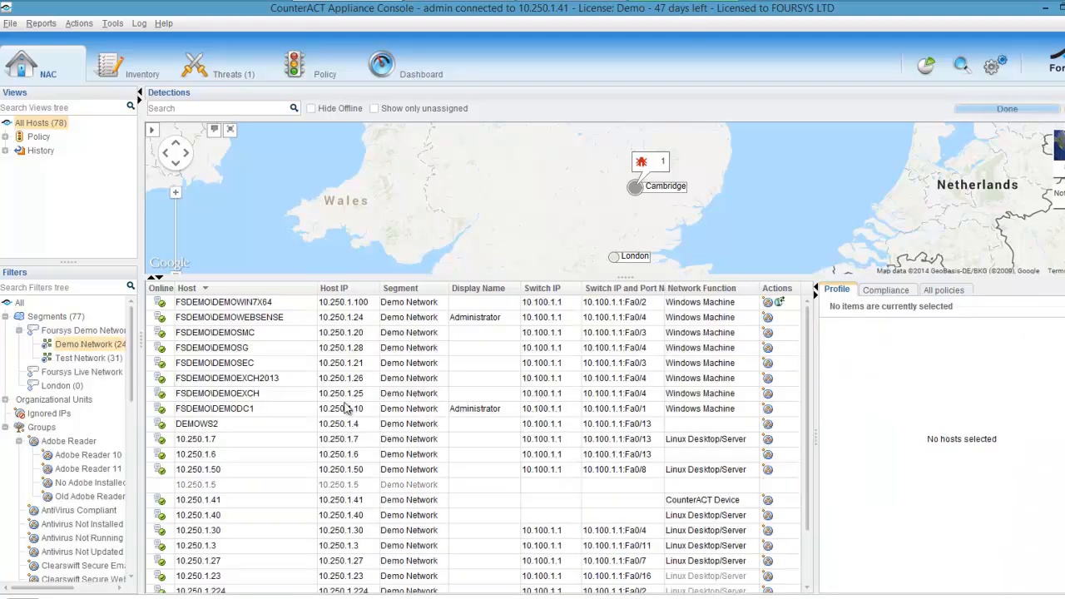
pyautogui.moveTo(809, 359)
pyautogui.mouseDown()
pyautogui.moveTo(814, 472)
pyautogui.moveTo(812, 349)
pyautogui.mouseUp()
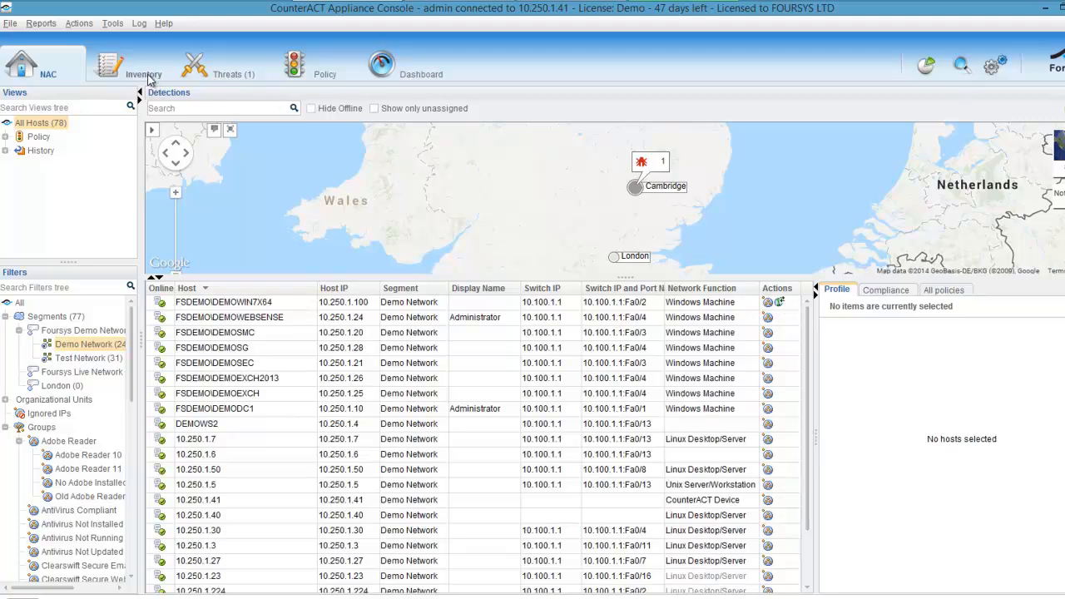
# In the inventory, list the hosts running the ALsvc process and those running the Certificate Propagation service, with services sorted by descending host count.
pyautogui.click(150, 78)
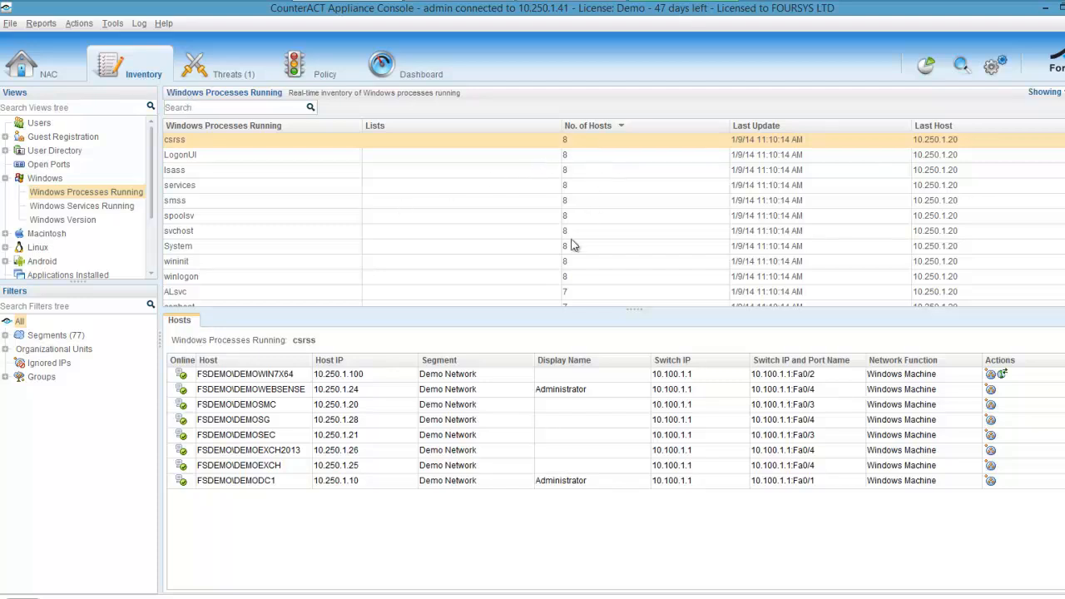
pyautogui.click(574, 291)
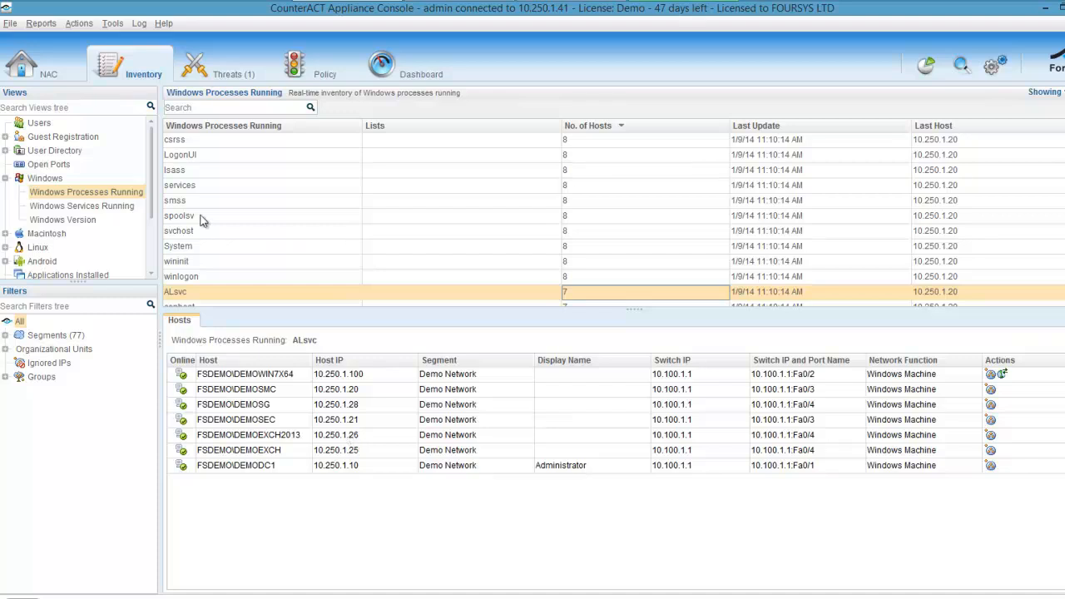
pyautogui.click(82, 205)
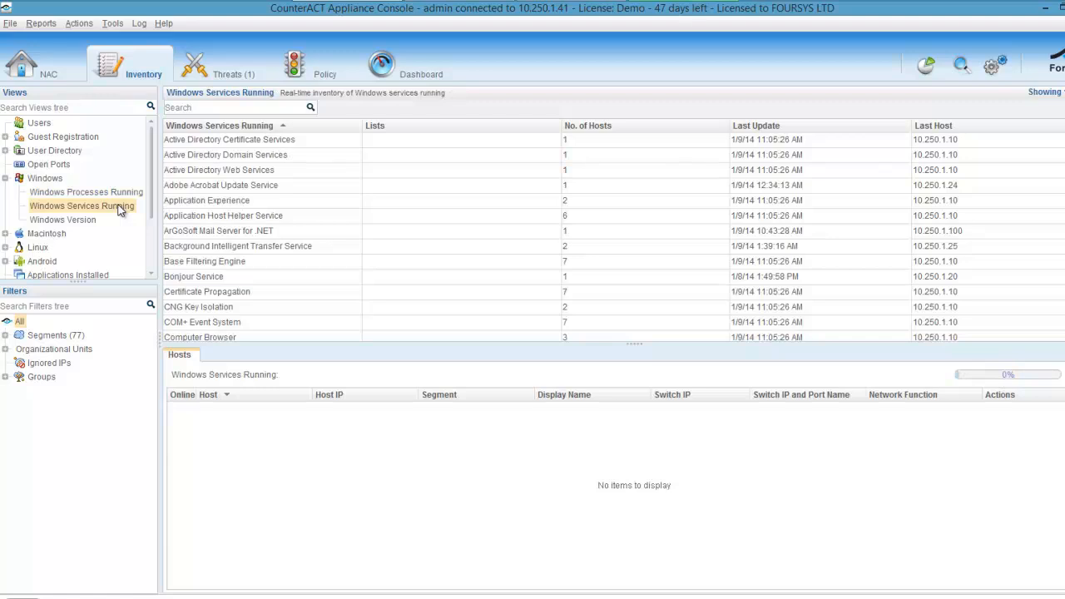
pyautogui.click(598, 130)
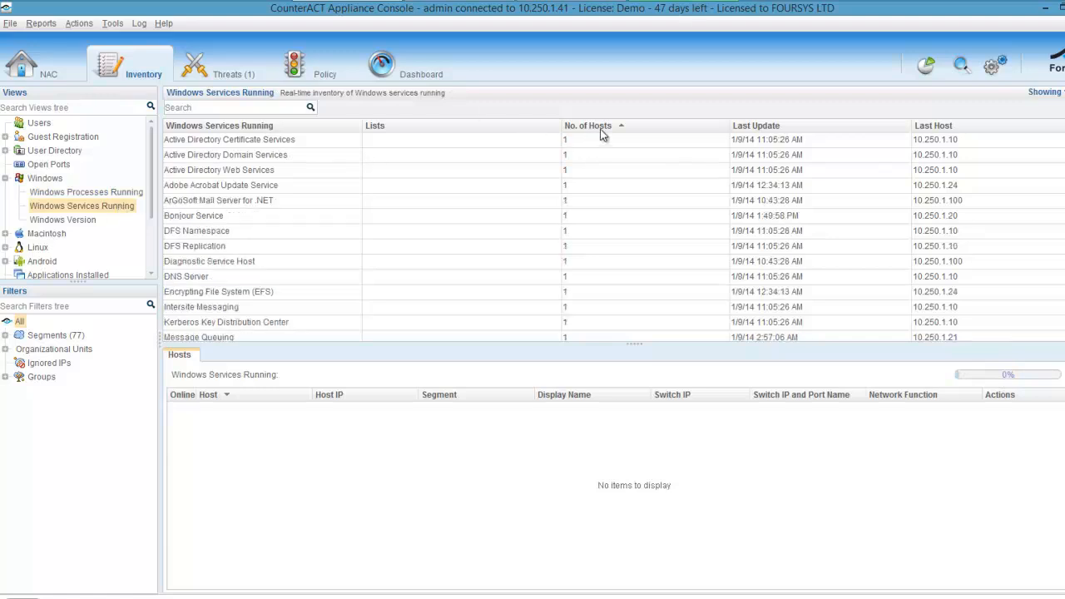
pyautogui.click(573, 156)
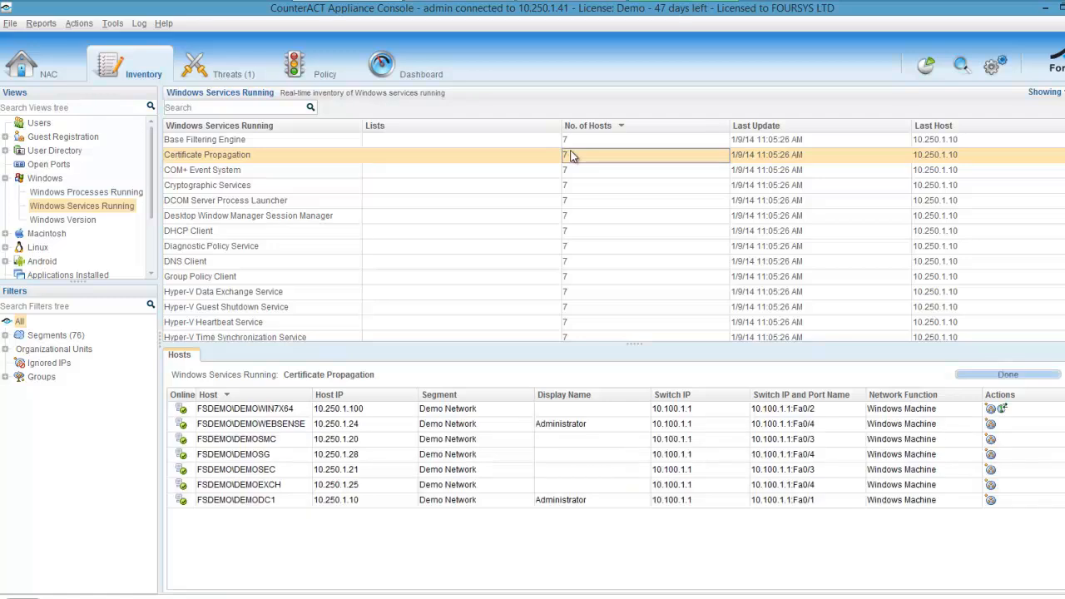
# Check the inventory of Windows versions and list the hosts that have port 139/TCP open.
pyautogui.click(75, 223)
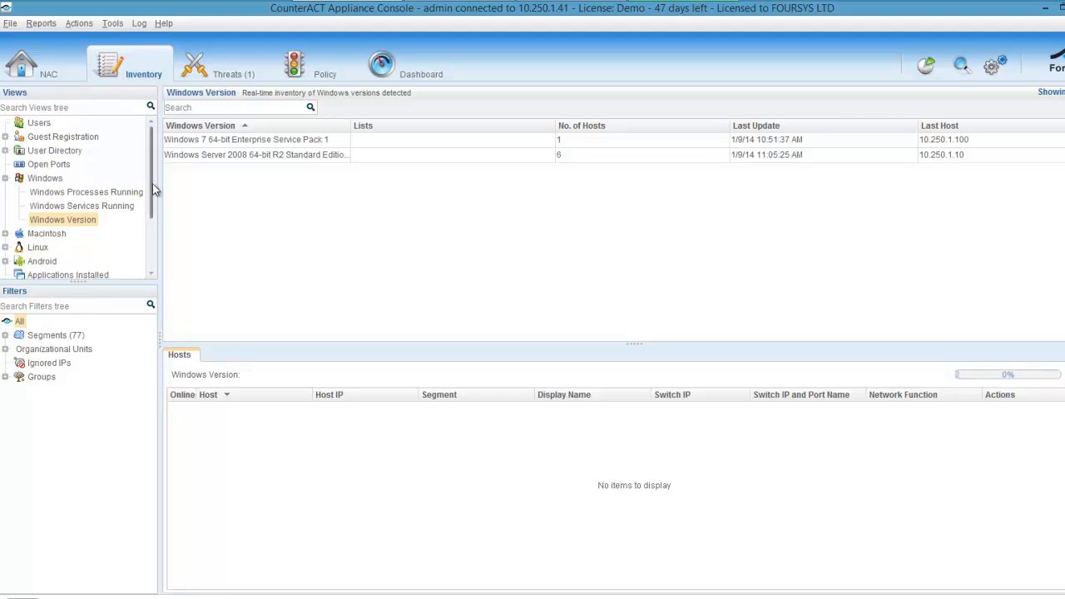
pyautogui.click(35, 166)
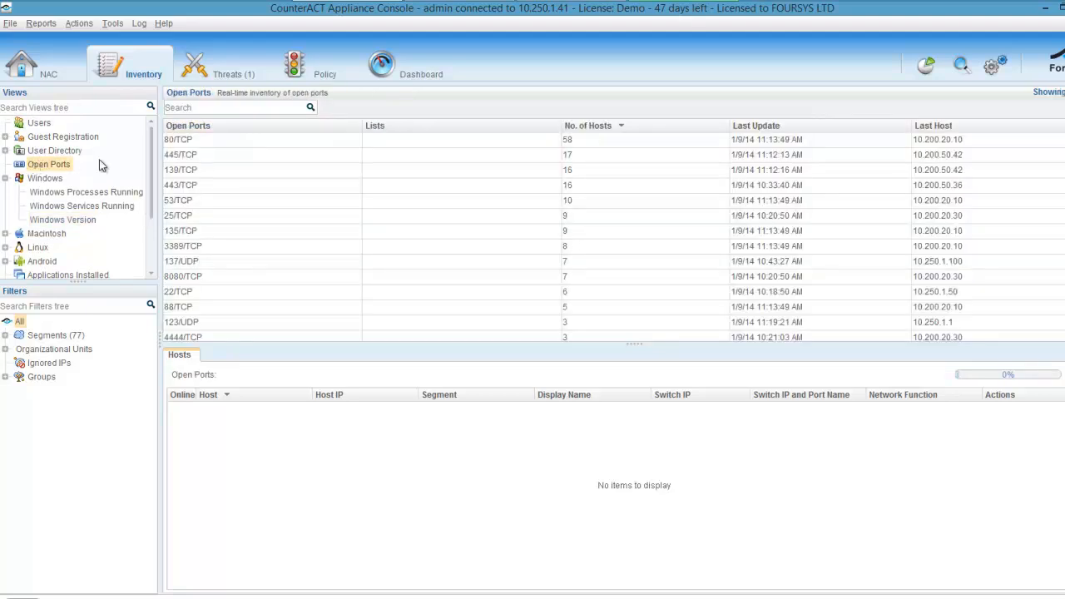
pyautogui.click(446, 170)
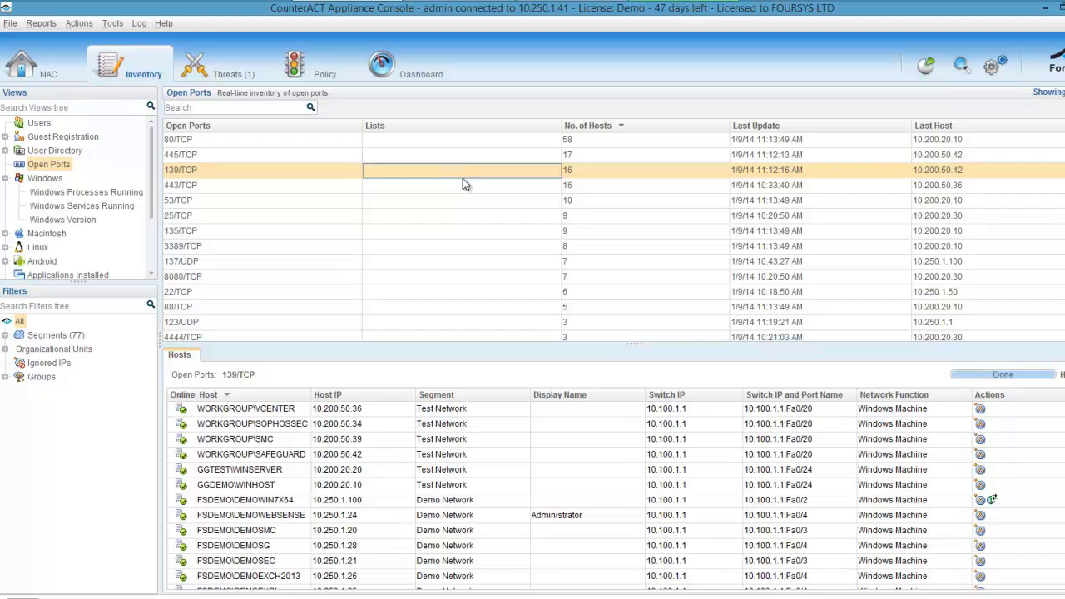
# Filter the open ports inventory to the Foursys Demo Network segment and list its hosts with port 445/TCP open.
pyautogui.click(6, 335)
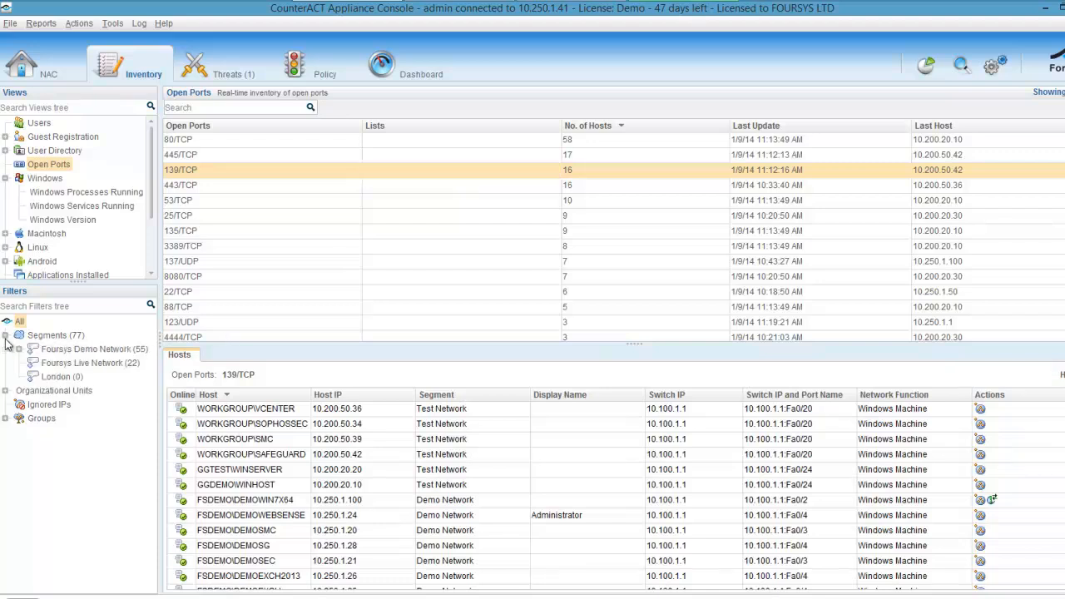
pyautogui.click(63, 351)
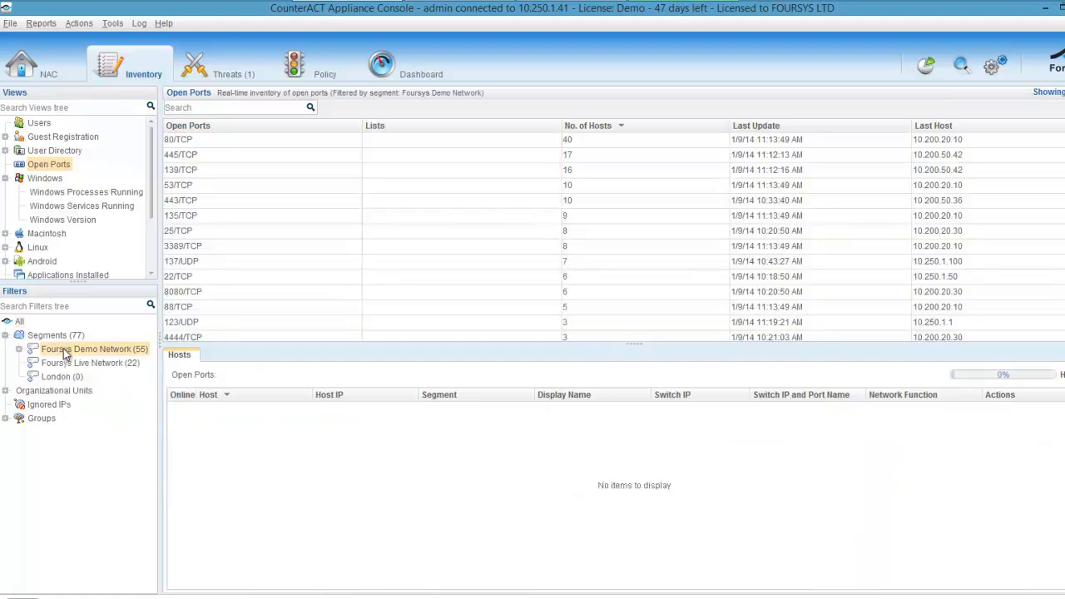
pyautogui.click(195, 154)
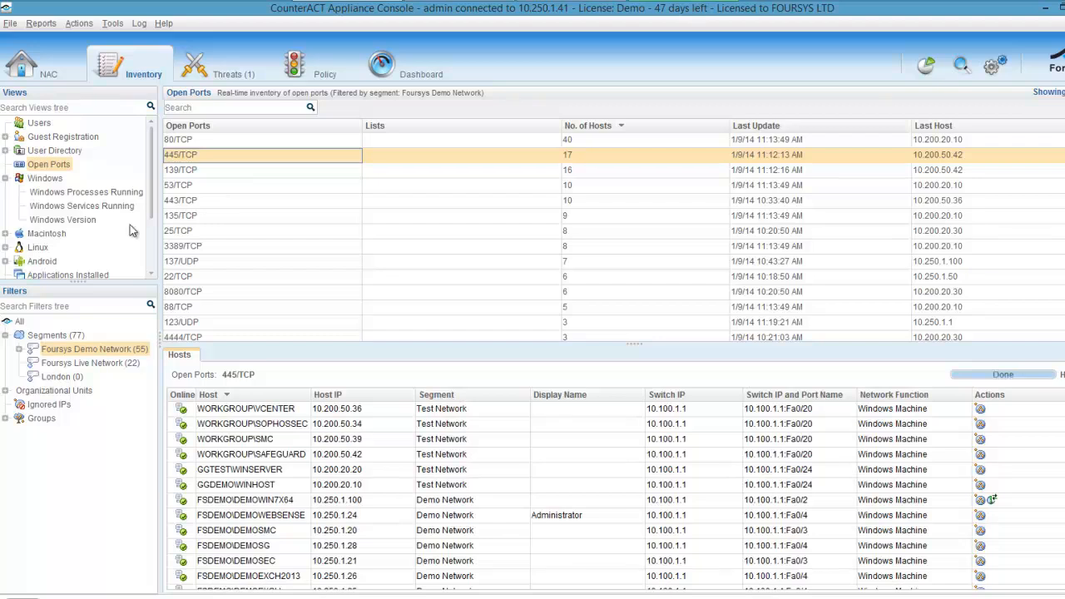
# Sort the installed applications inventory by descending host count and list the hosts with Sophos Anti-Virus 10.3.1.
pyautogui.scroll(-3, 117, 200)
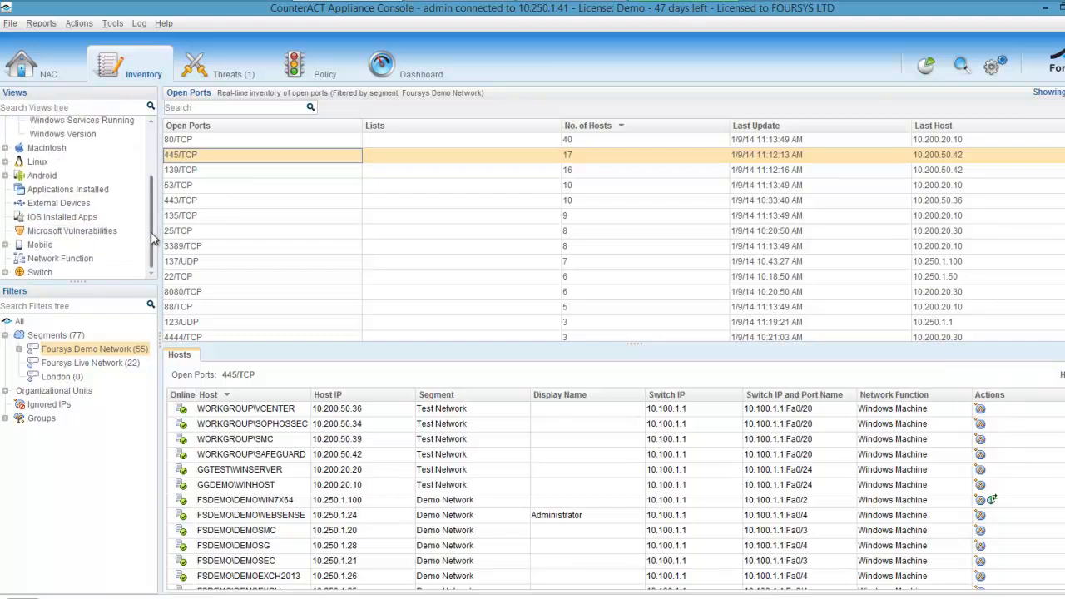
pyautogui.click(100, 190)
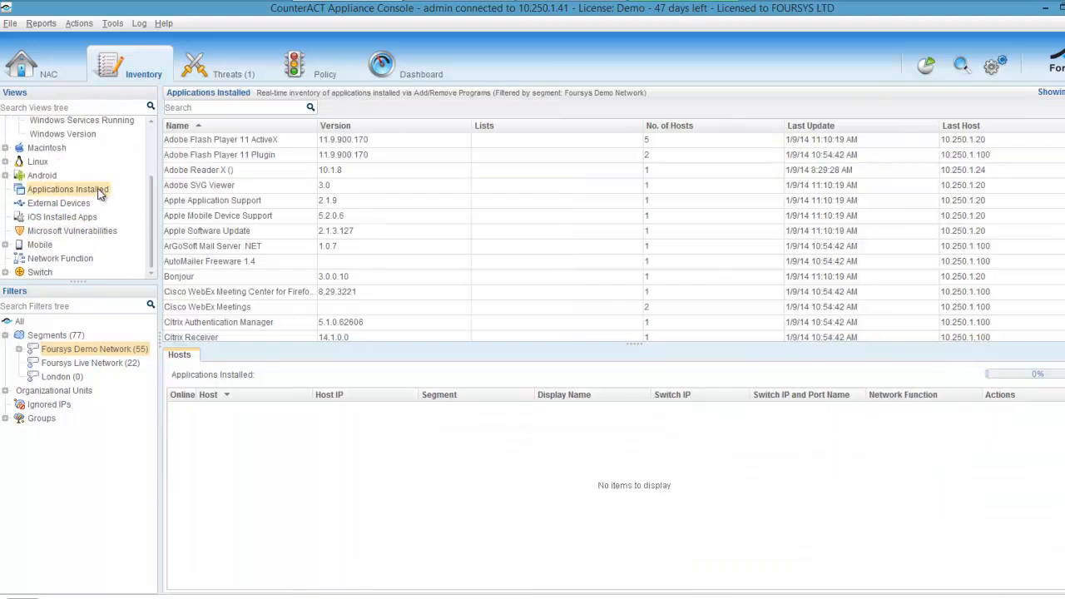
pyautogui.click(672, 129)
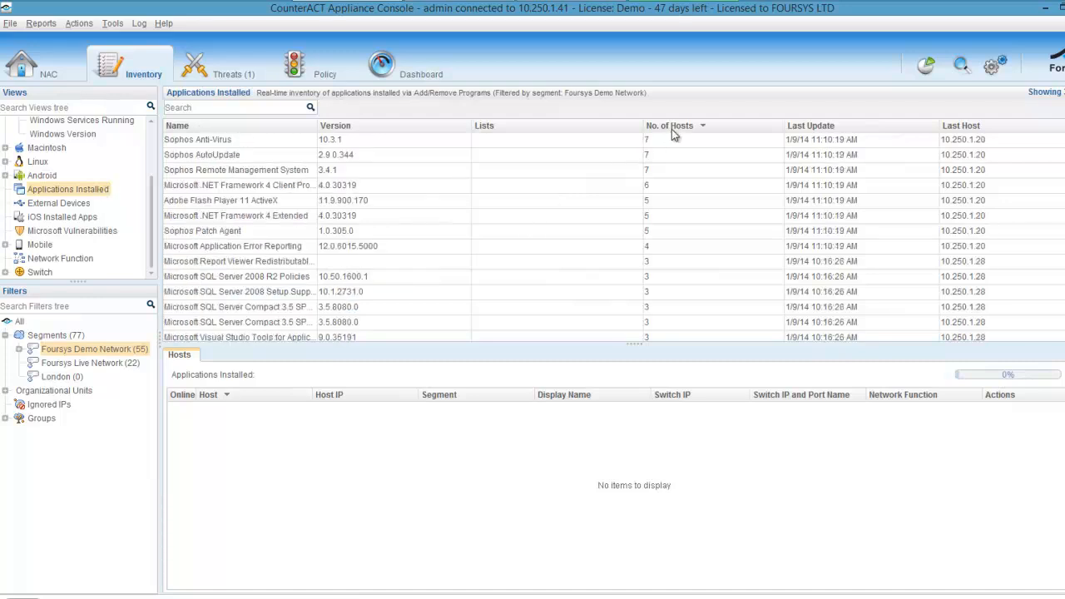
pyautogui.click(583, 143)
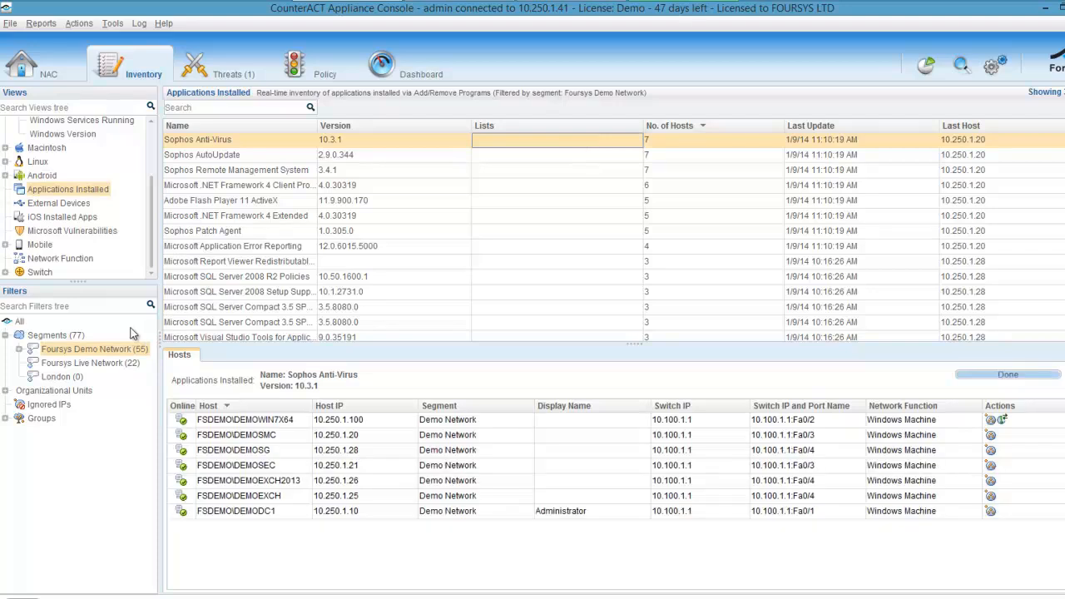
# Show Microsoft vulnerabilities for all segments by descending host count and list the hosts affected by the most widespread MS13-081 update.
pyautogui.click(95, 233)
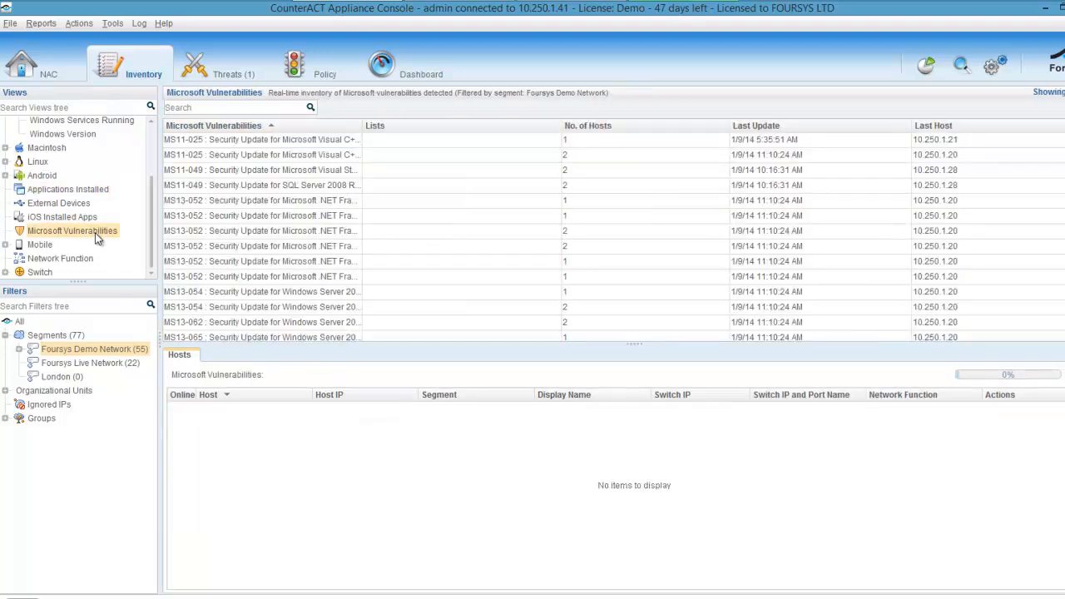
pyautogui.click(19, 322)
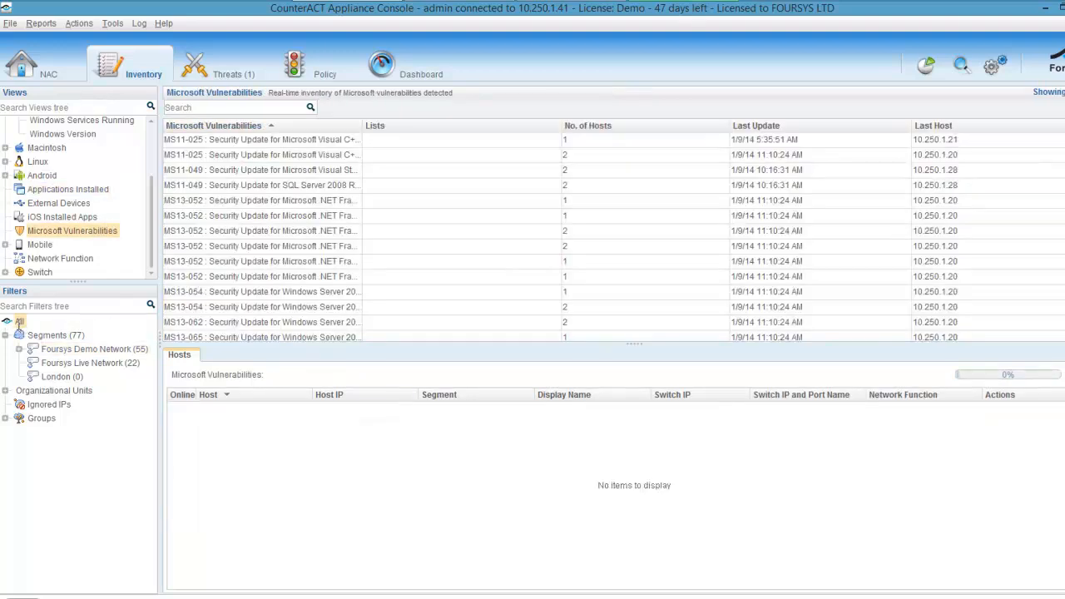
pyautogui.click(621, 130)
pyautogui.click(621, 128)
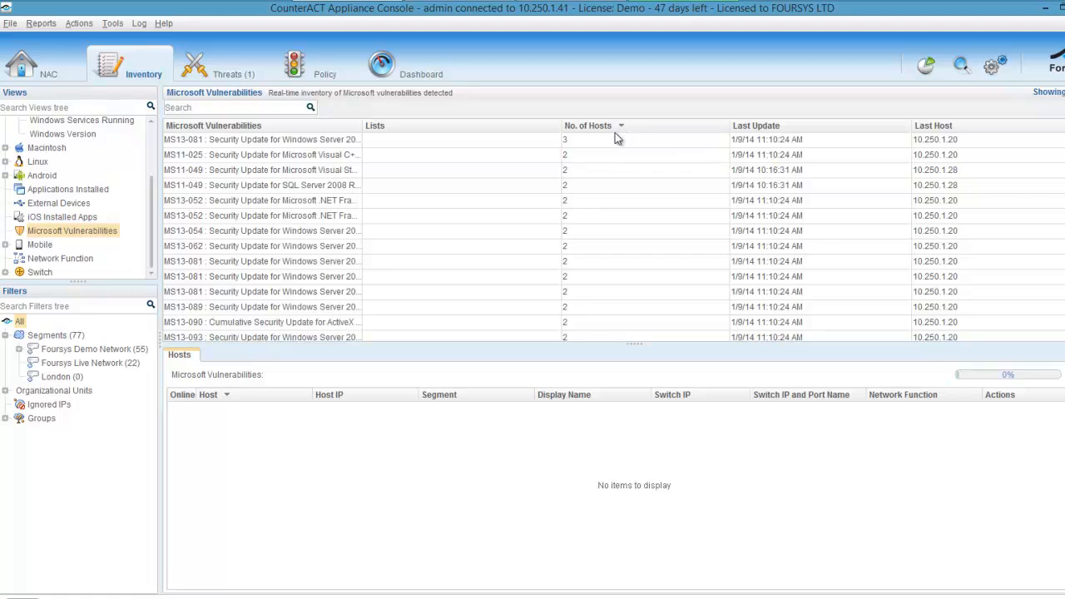
pyautogui.click(721, 144)
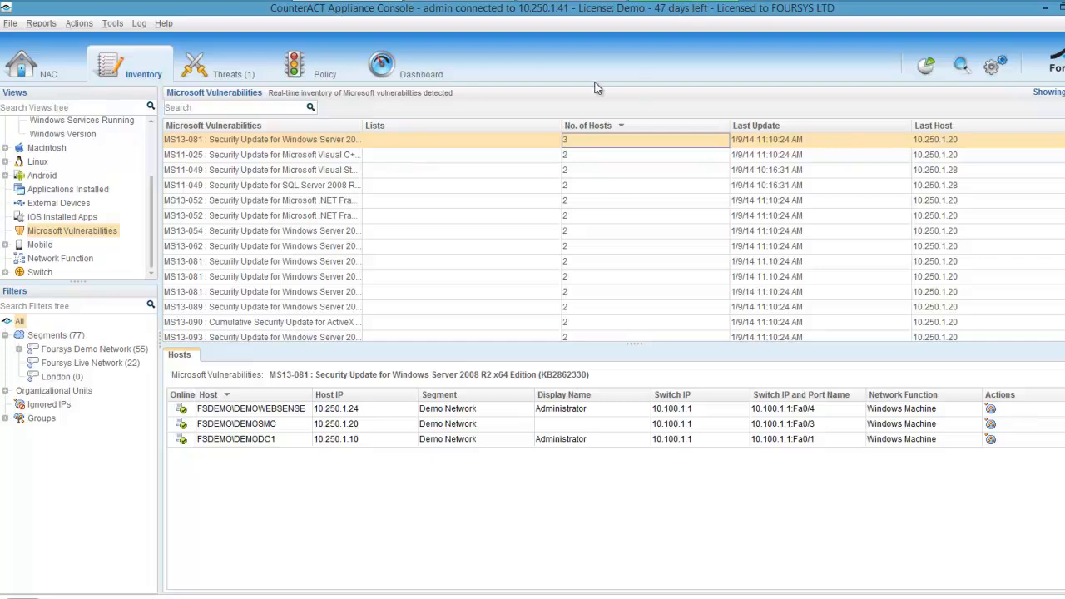
# Start a new policy from the Antivirus Compliance template, named "Antivirus Compliance - test", and continue to its scope.
pyautogui.click(328, 78)
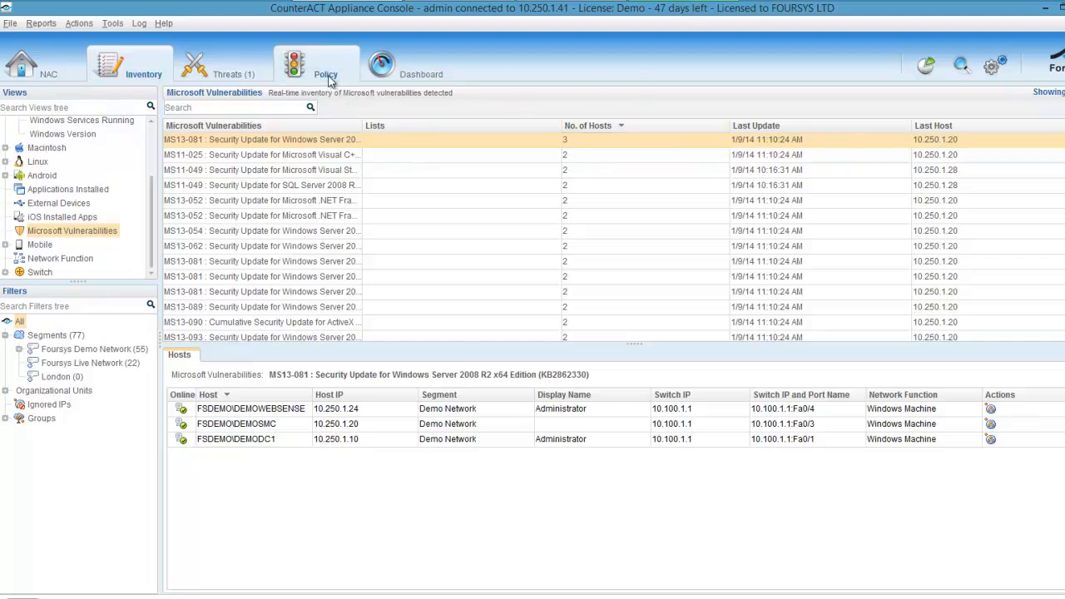
pyautogui.click(1027, 146)
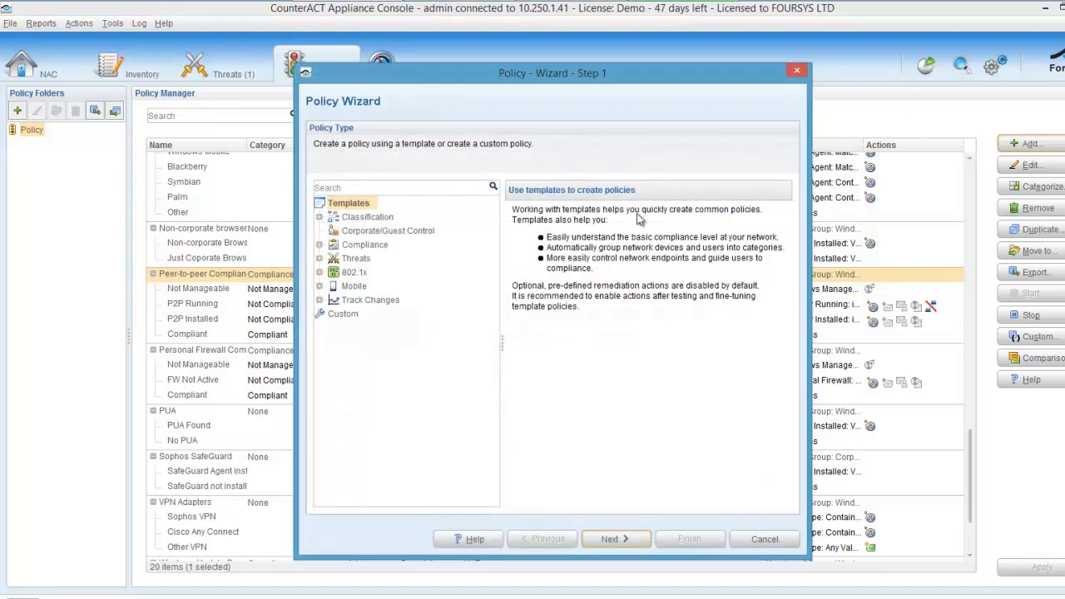
pyautogui.click(319, 245)
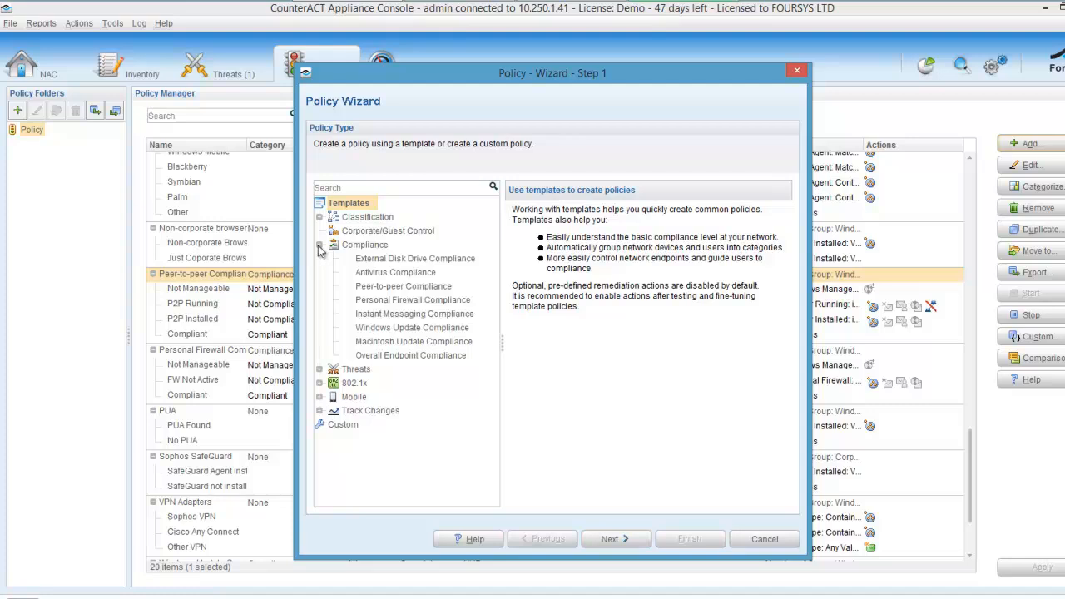
pyautogui.click(414, 277)
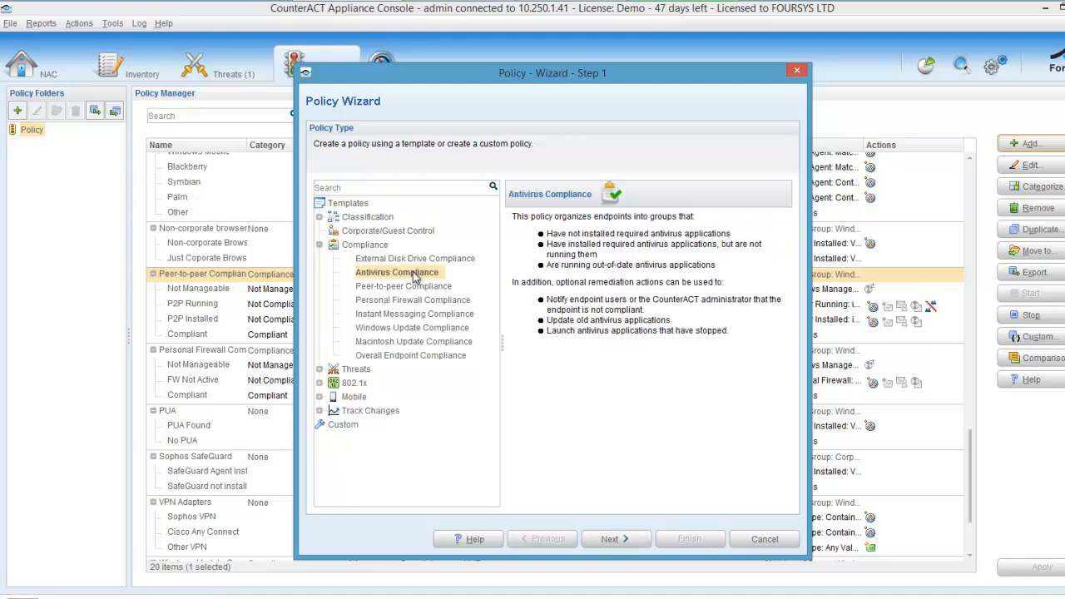
pyautogui.click(625, 546)
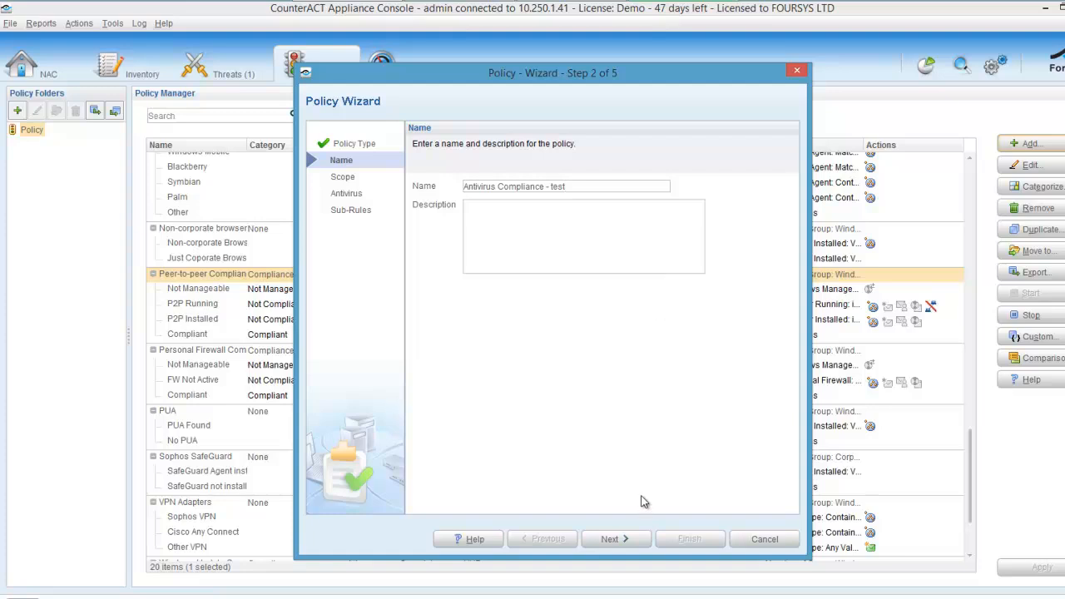
pyautogui.click(614, 540)
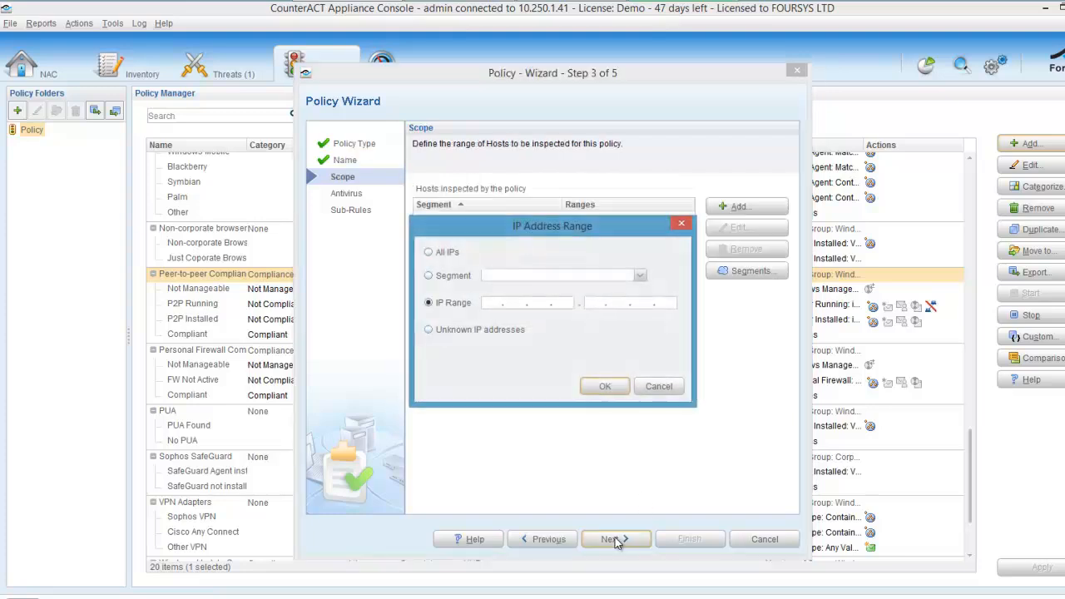
# Set the policy's scope to all IPs and continue to the antivirus settings.
pyautogui.click(453, 276)
pyautogui.click(640, 276)
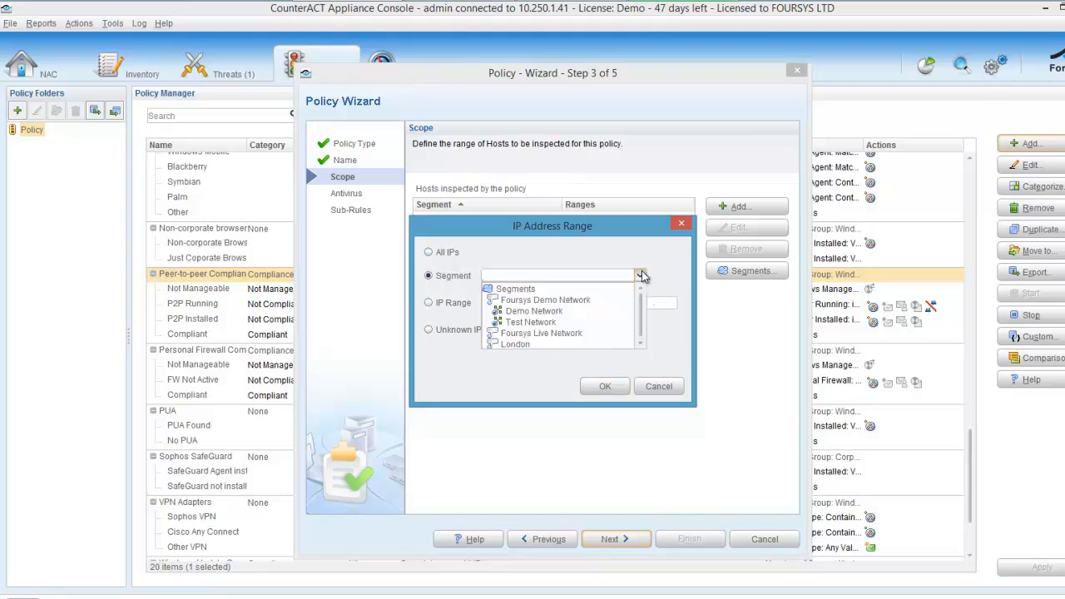
pyautogui.click(448, 251)
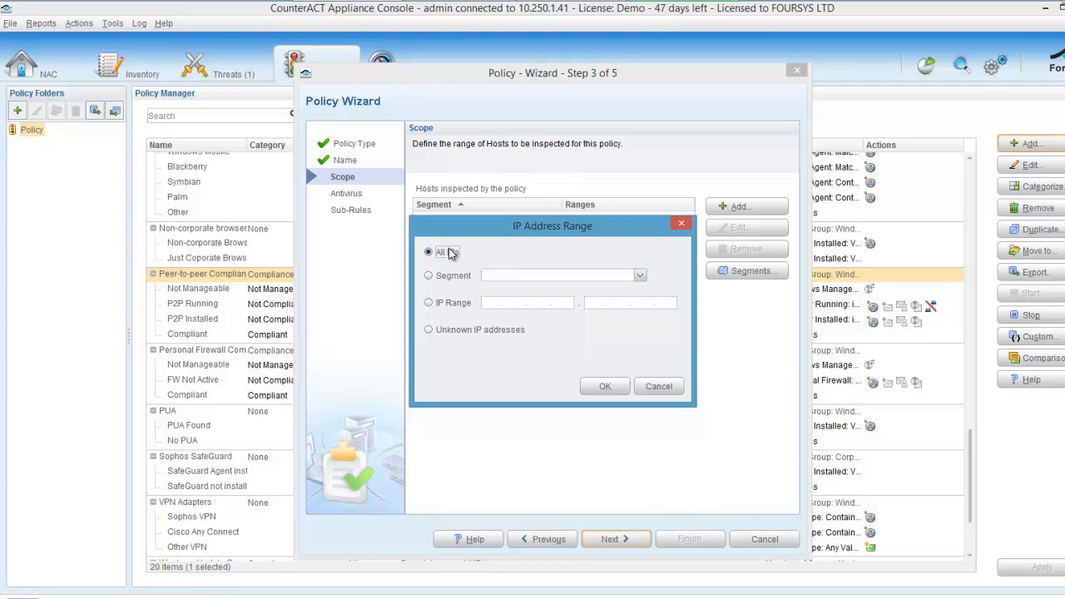
pyautogui.click(608, 388)
pyautogui.click(628, 540)
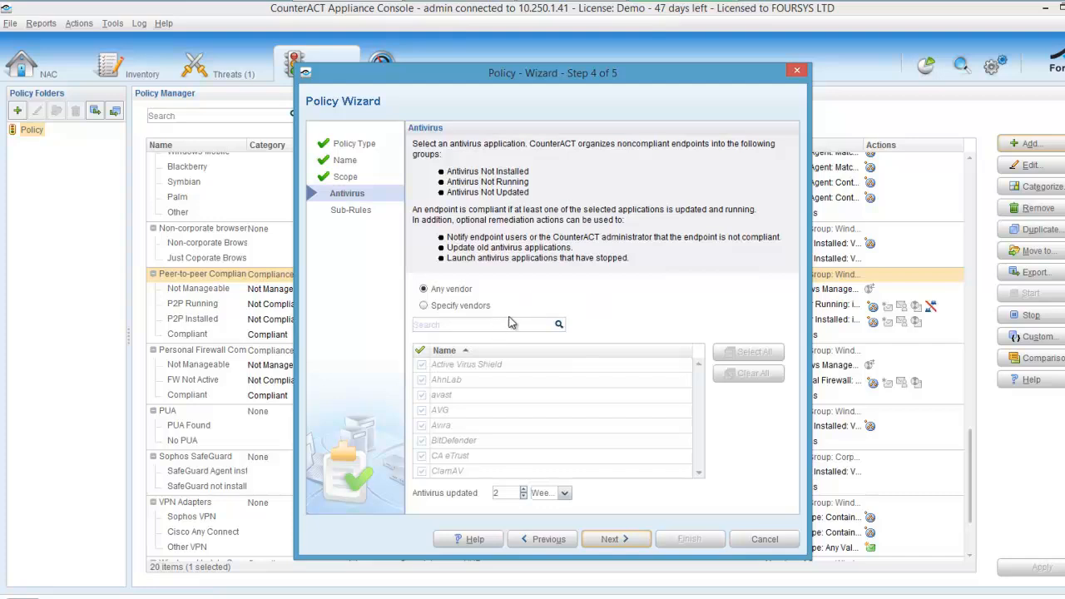
# Try limiting the antivirus check to specified vendors by searching for Sophos, and return the selection to any vendor.
pyautogui.click(462, 305)
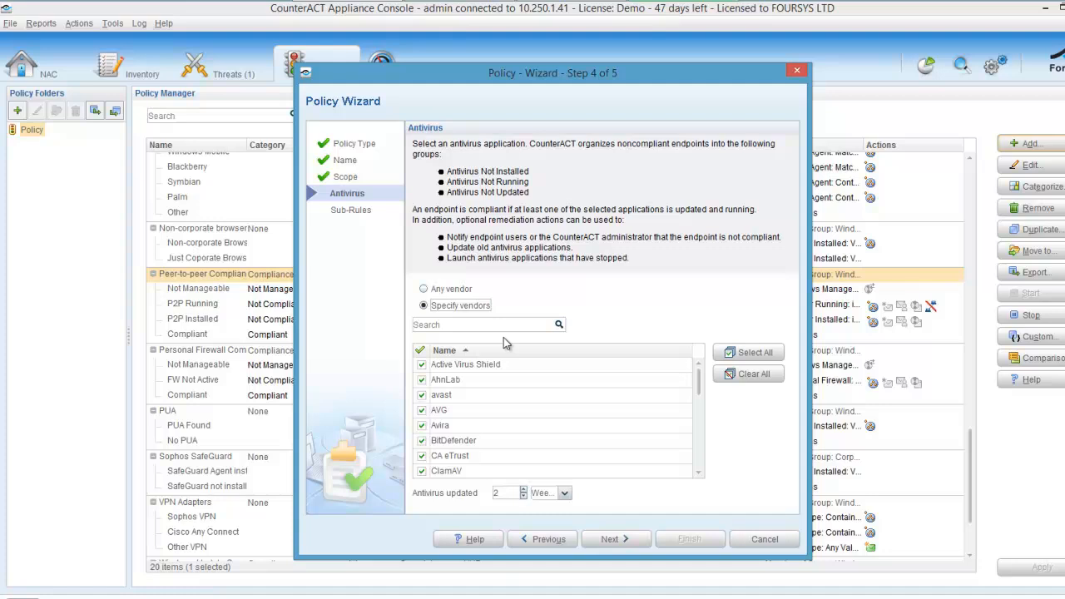
pyautogui.click(490, 324)
pyautogui.write('Sophos')
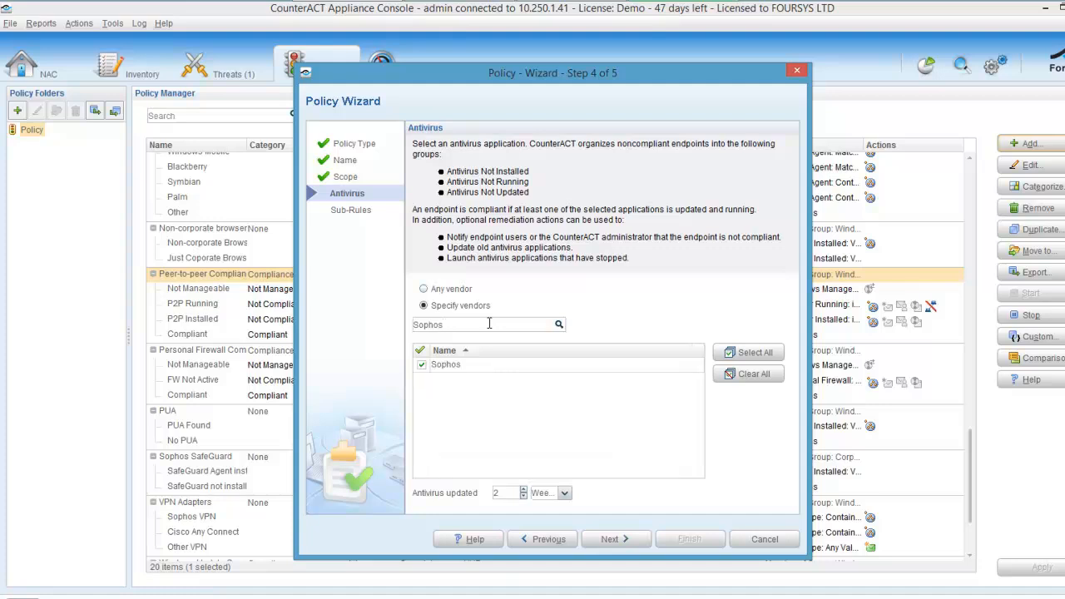
pyautogui.click(434, 288)
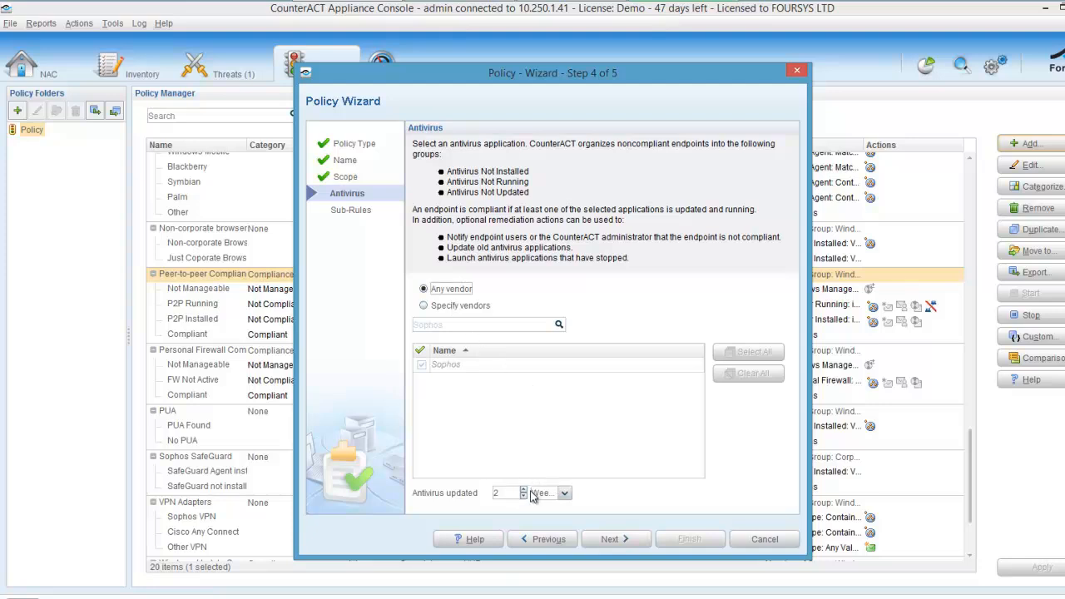
# Set the time unit of the antivirus update limit to days and continue to the sub-rules.
pyautogui.click(564, 493)
pyautogui.click(565, 492)
pyautogui.click(539, 493)
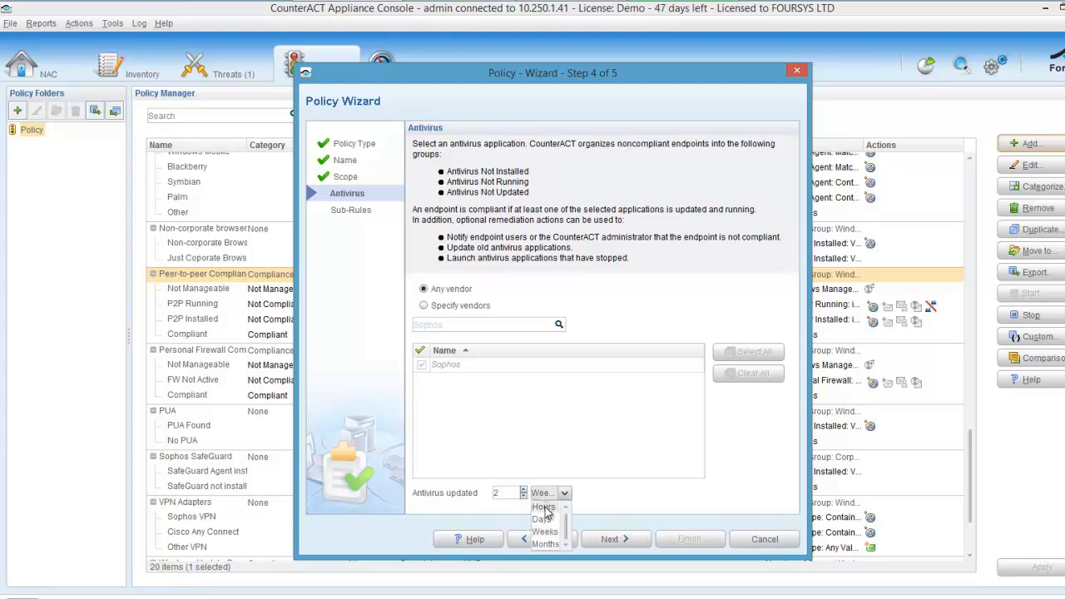
pyautogui.click(545, 523)
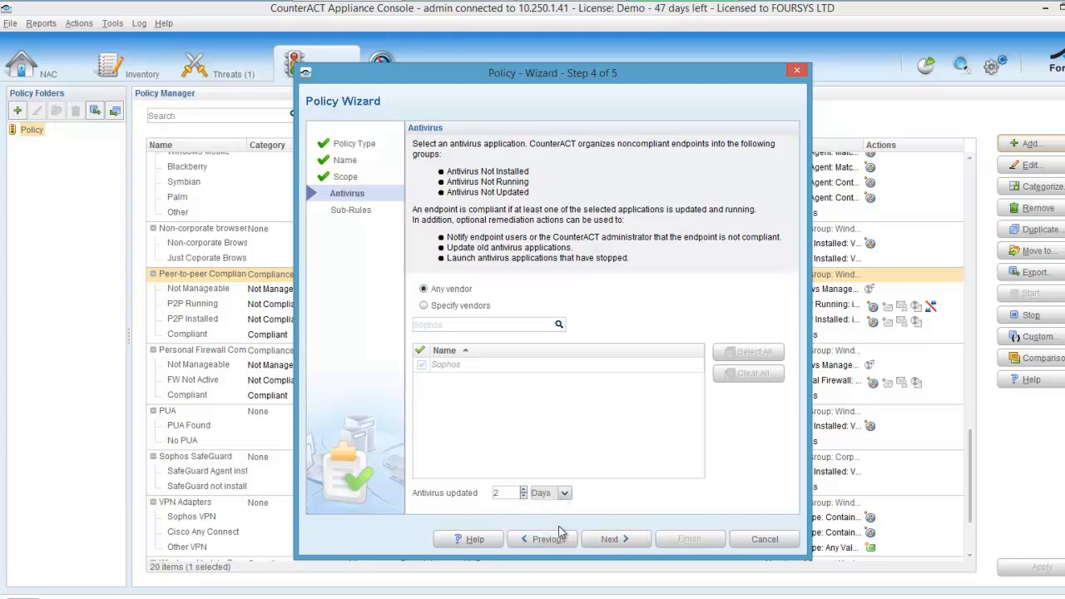
pyautogui.click(626, 545)
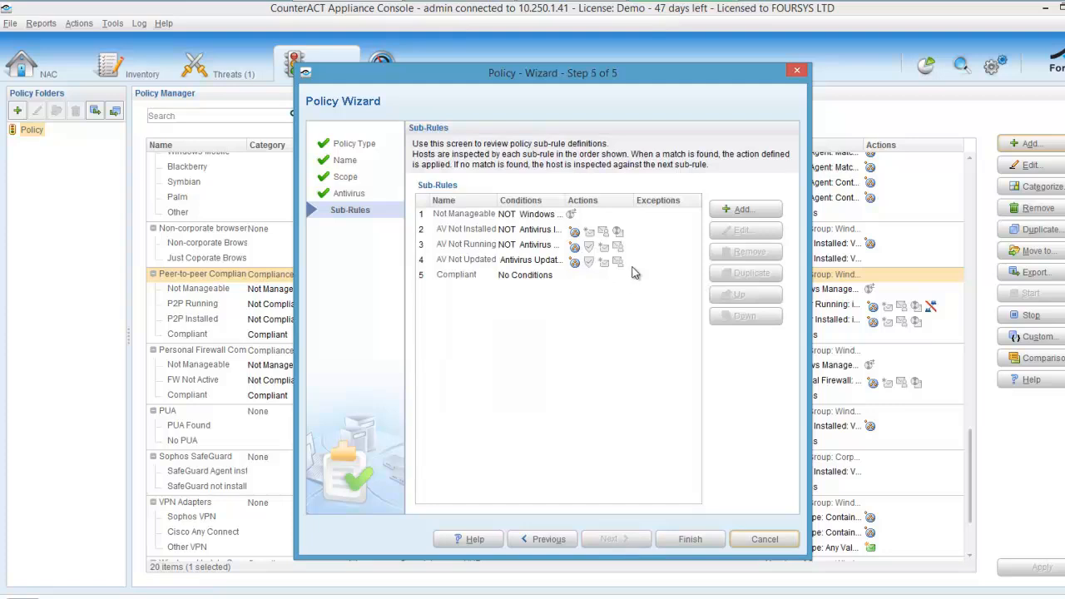
# Enable the Start Antivirus action in the AV Not Running sub-rule and save the sub-rule.
pyautogui.moveTo(633, 273)
pyautogui.click(476, 247)
pyautogui.doubleClick(474, 246)
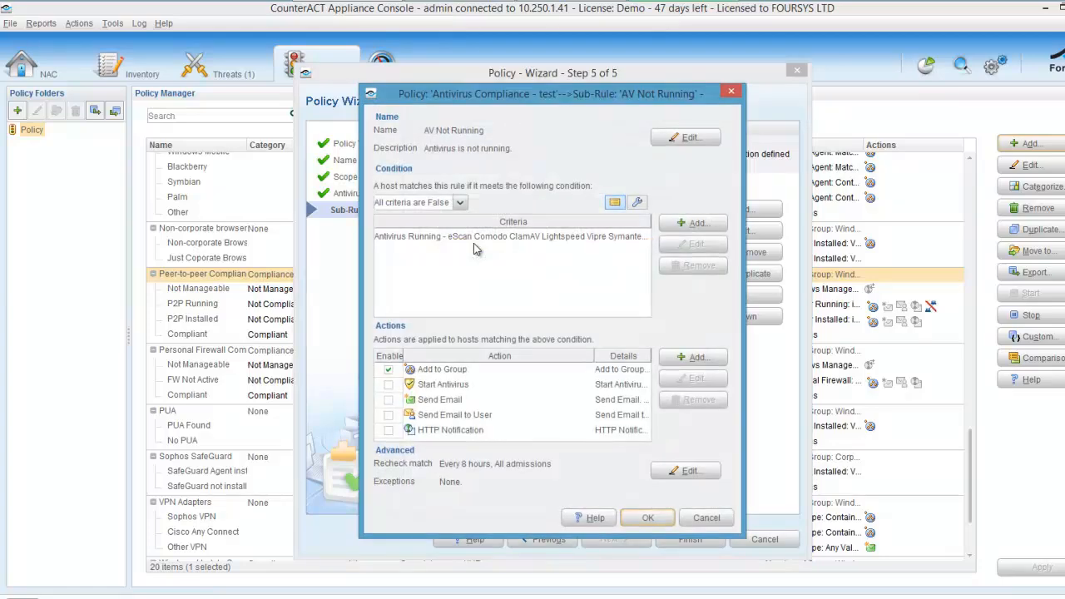
pyautogui.click(389, 388)
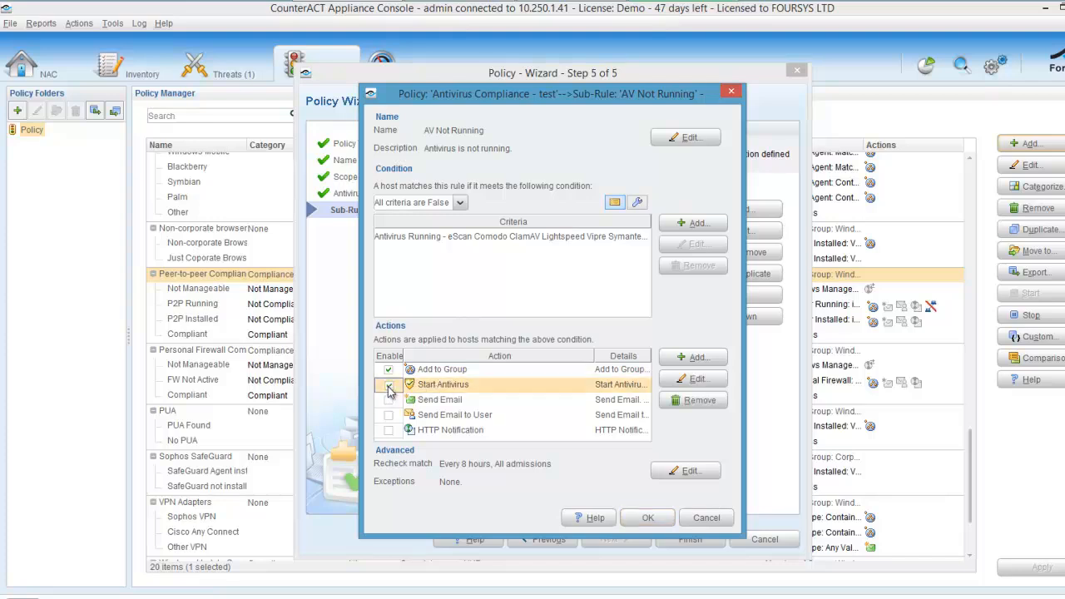
pyautogui.click(654, 518)
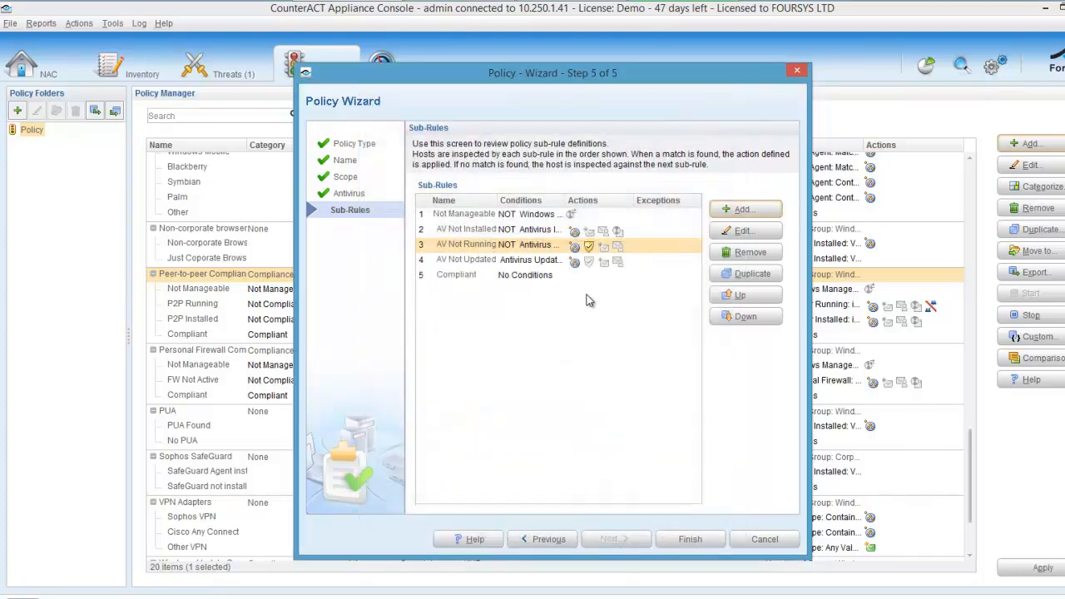
# Try enabling the Update Antivirus action in the AV Not Updated sub-rule, and discard the change.
pyautogui.click(549, 264)
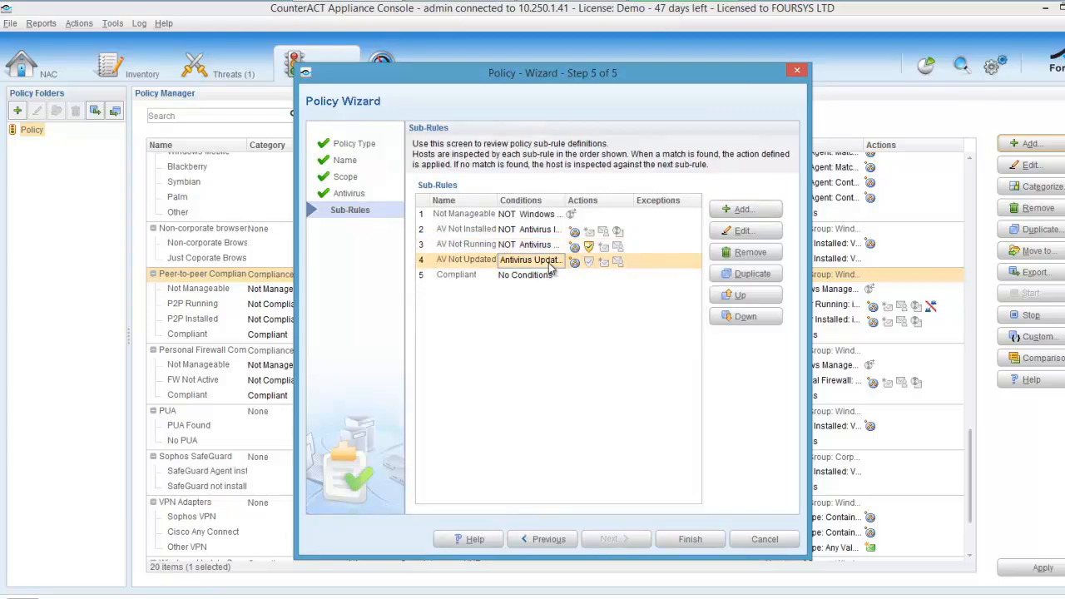
pyautogui.doubleClick(550, 265)
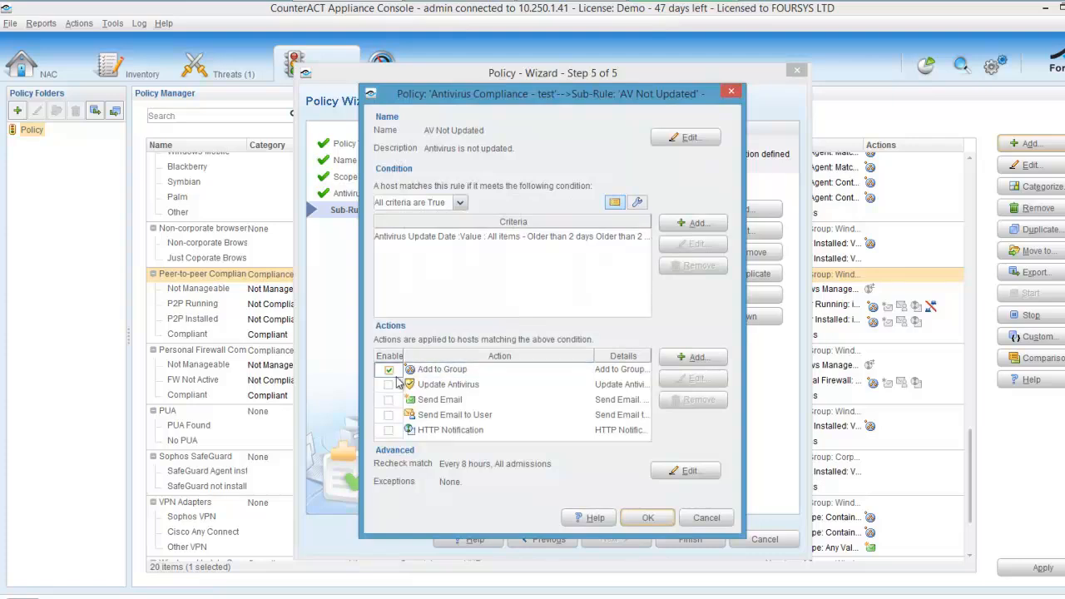
pyautogui.click(389, 389)
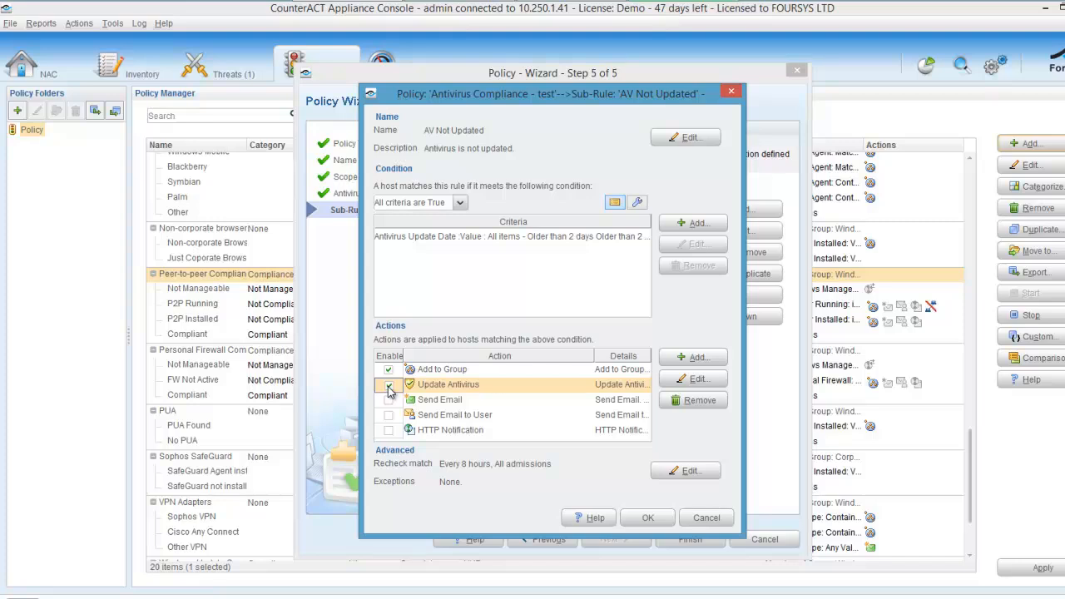
pyautogui.click(699, 524)
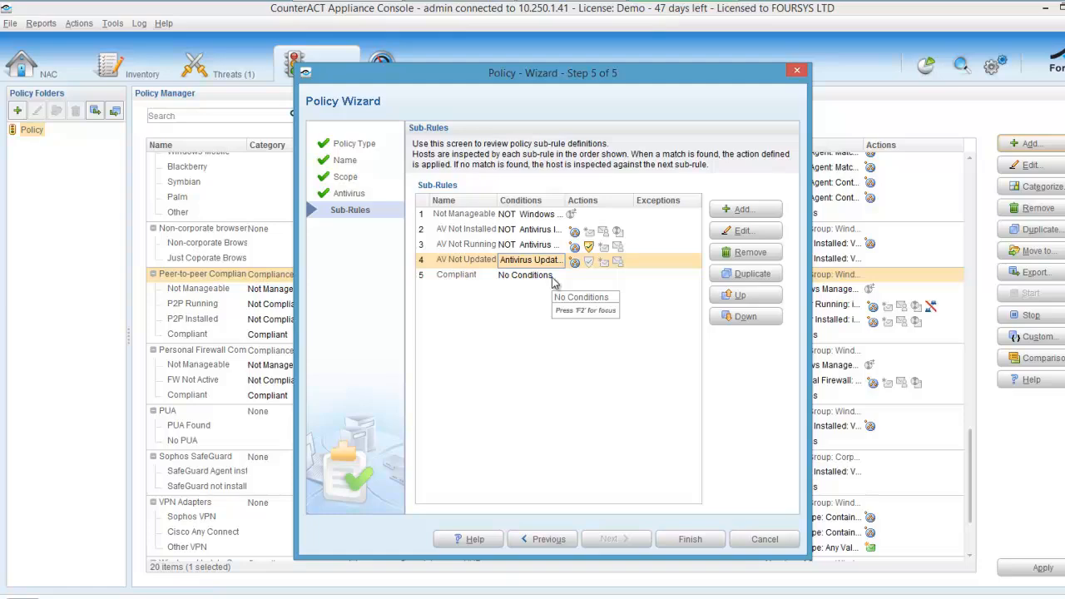
# Finish creating the antivirus compliance policy.
pyautogui.click(724, 546)
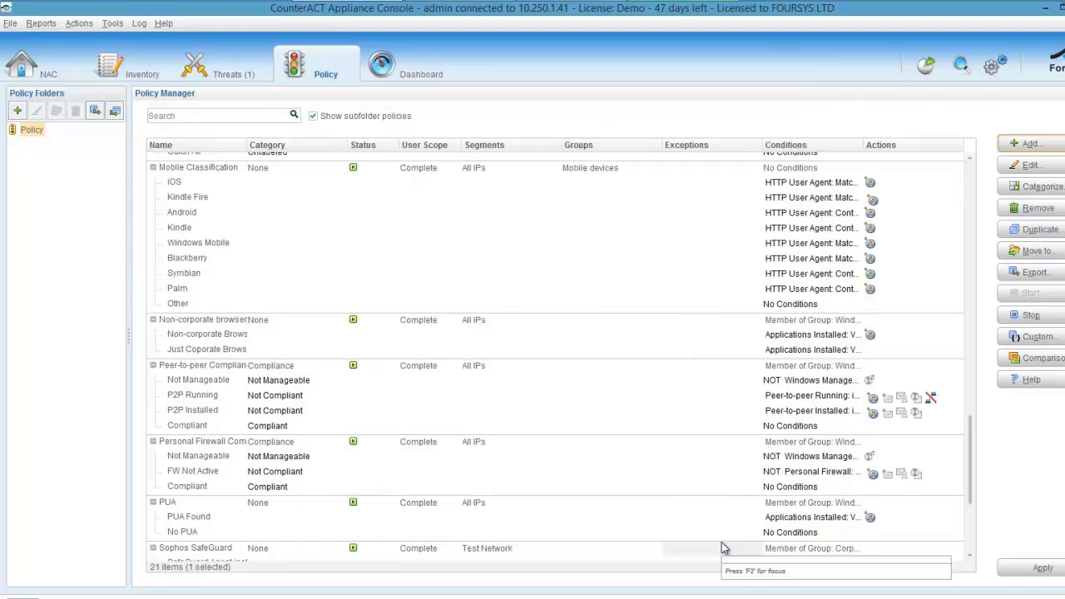
# Start a new policy from the Peer-to-peer Compliance template, named "Peer-to-peer Compliance - test", and continue to its scope.
pyautogui.click(1043, 144)
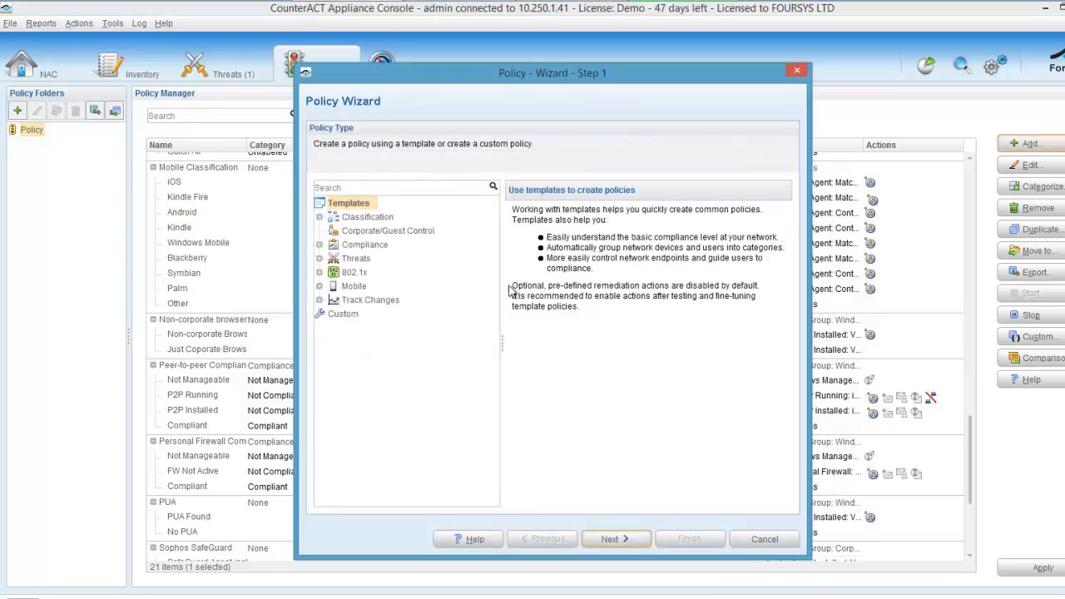
pyautogui.click(320, 244)
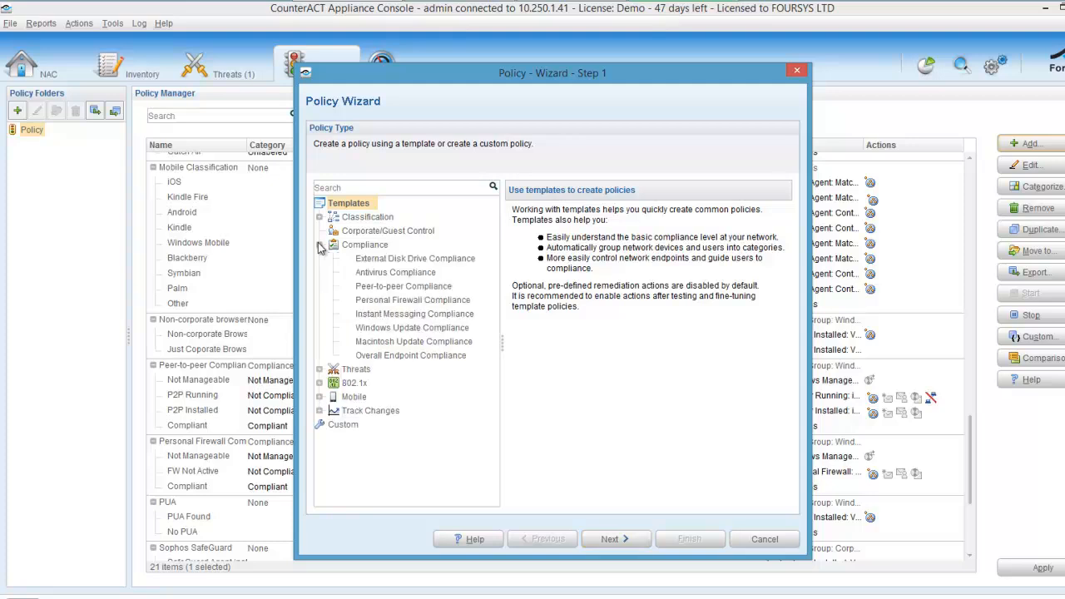
pyautogui.click(379, 286)
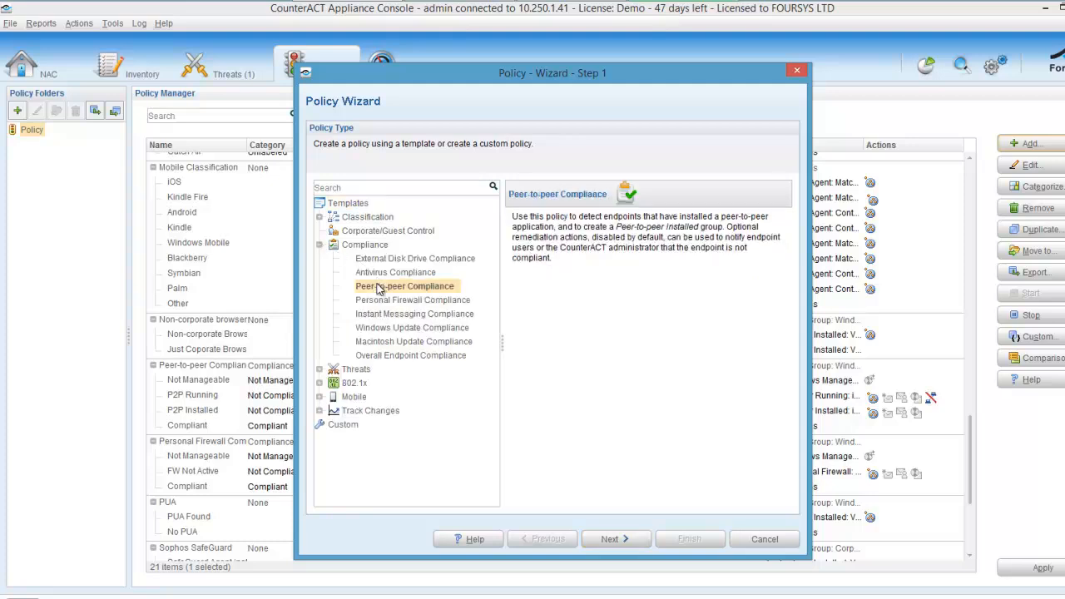
pyautogui.click(593, 543)
pyautogui.click(594, 543)
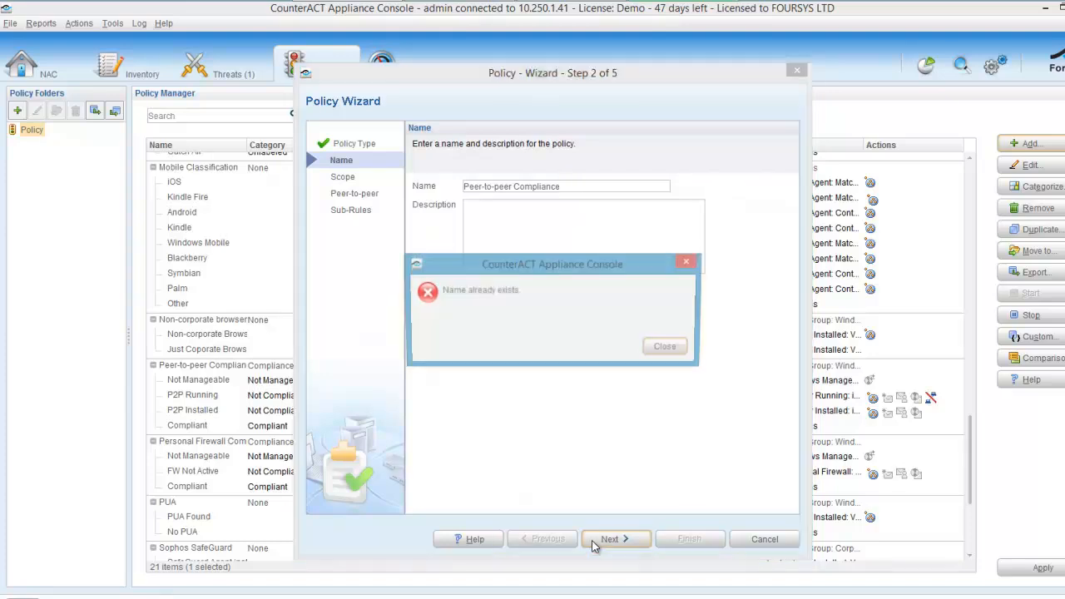
pyautogui.click(668, 346)
pyautogui.click(579, 188)
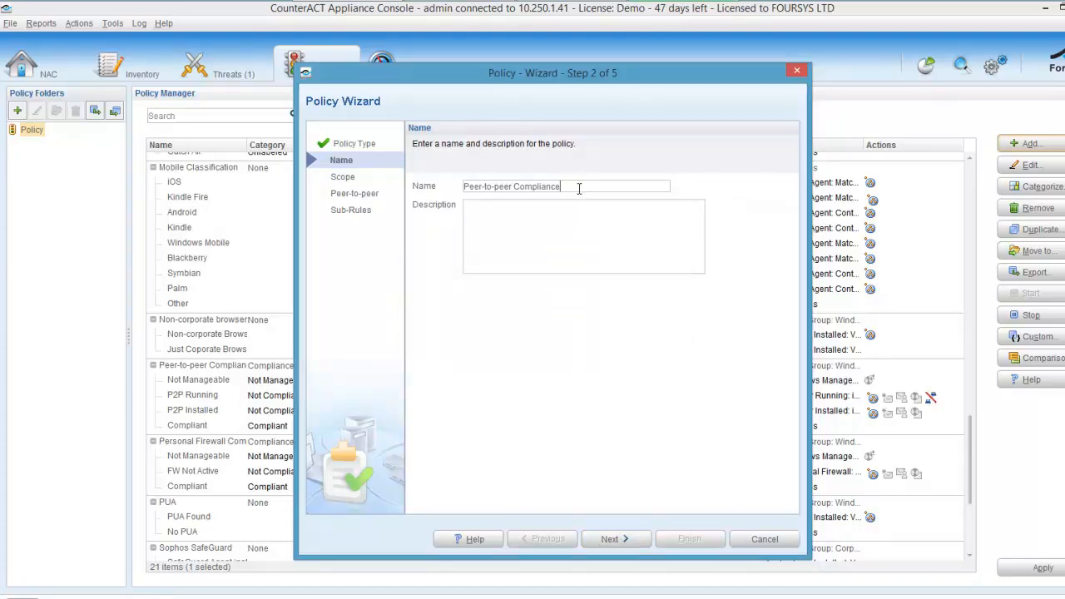
pyautogui.write('- test')
pyautogui.click(638, 539)
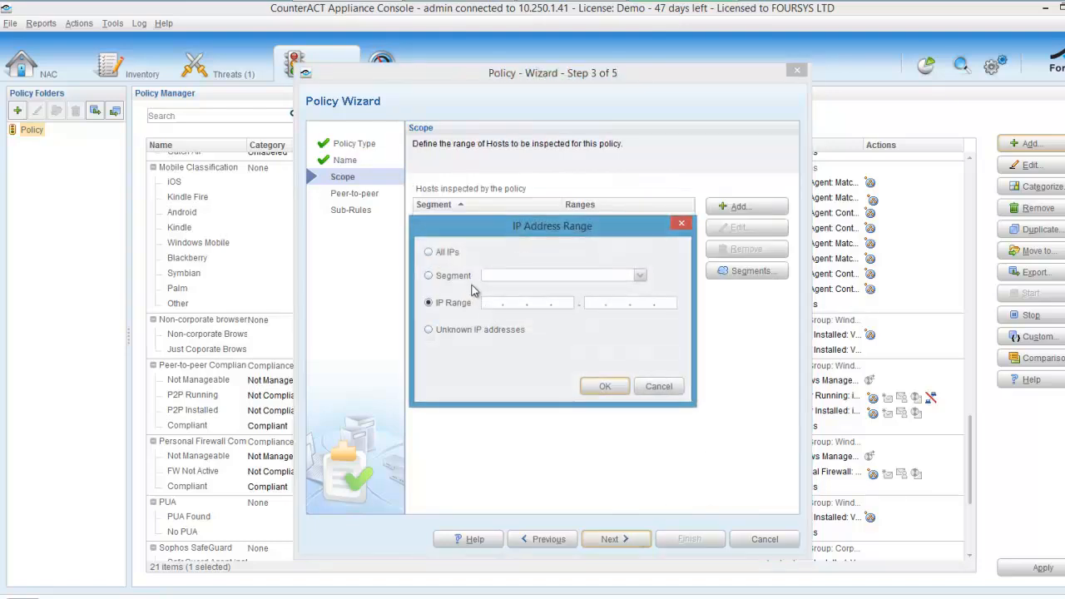
# Apply the peer-to-peer policy to all IPs and continue to the application selection.
pyautogui.click(449, 254)
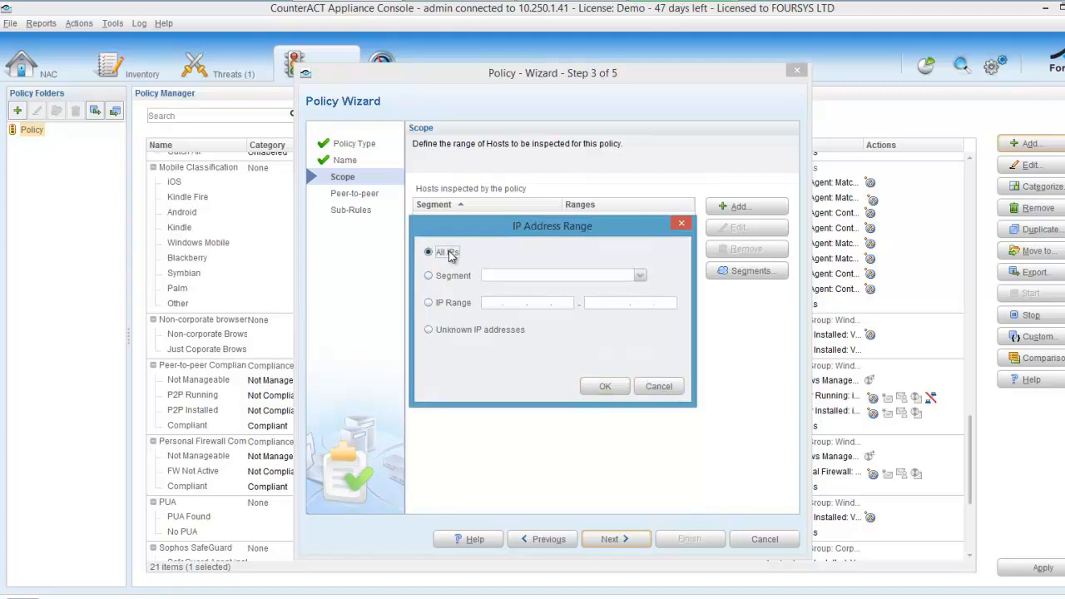
pyautogui.click(608, 387)
pyautogui.click(629, 541)
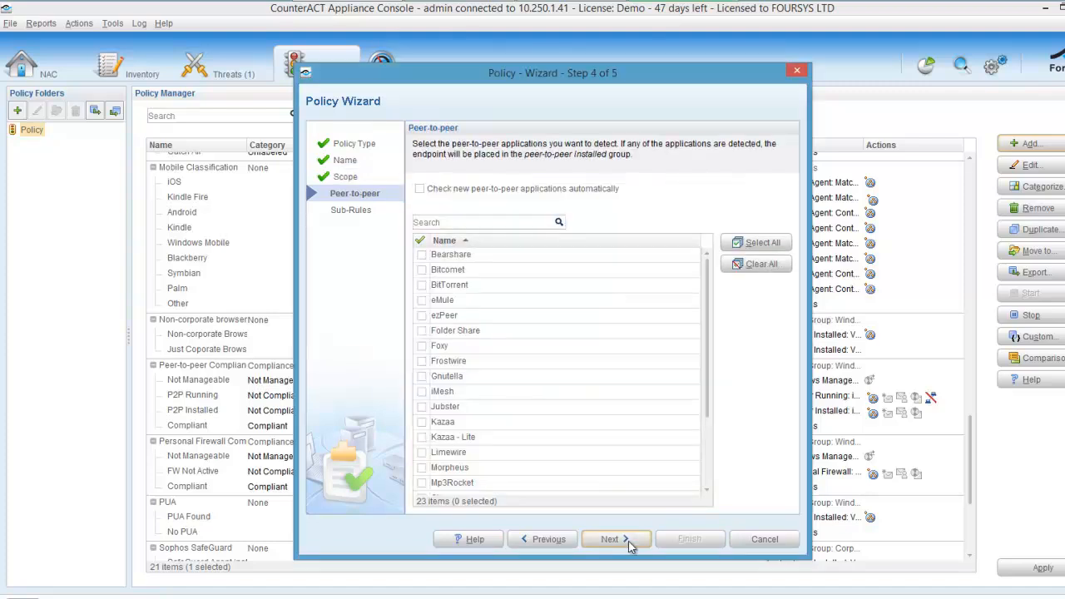
# Include new peer-to-peer applications automatically, select all listed applications for detection, and continue to the sub-rules.
pyautogui.click(583, 189)
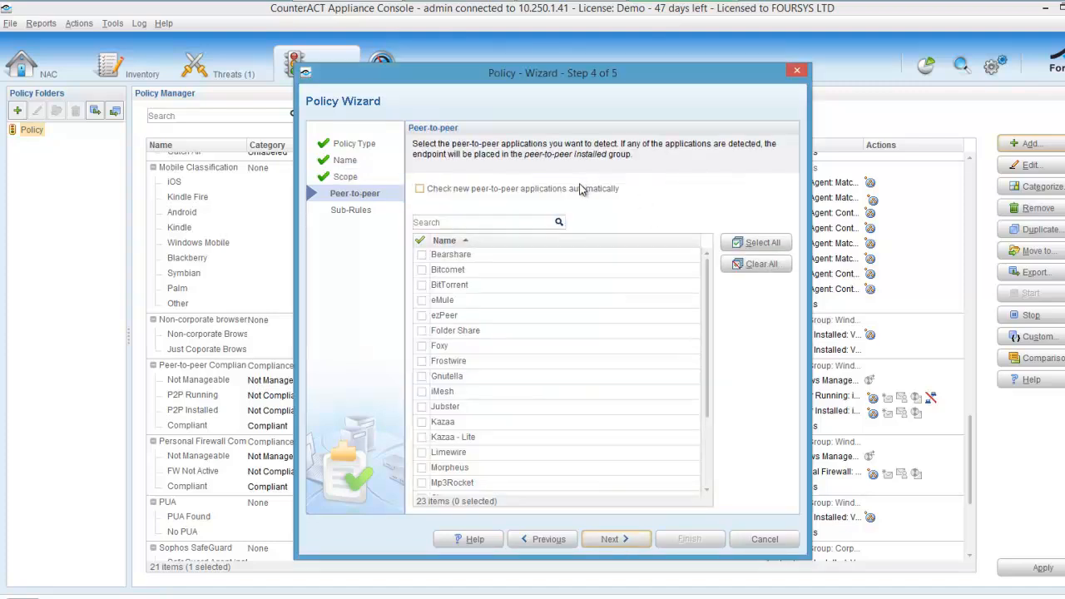
pyautogui.click(756, 246)
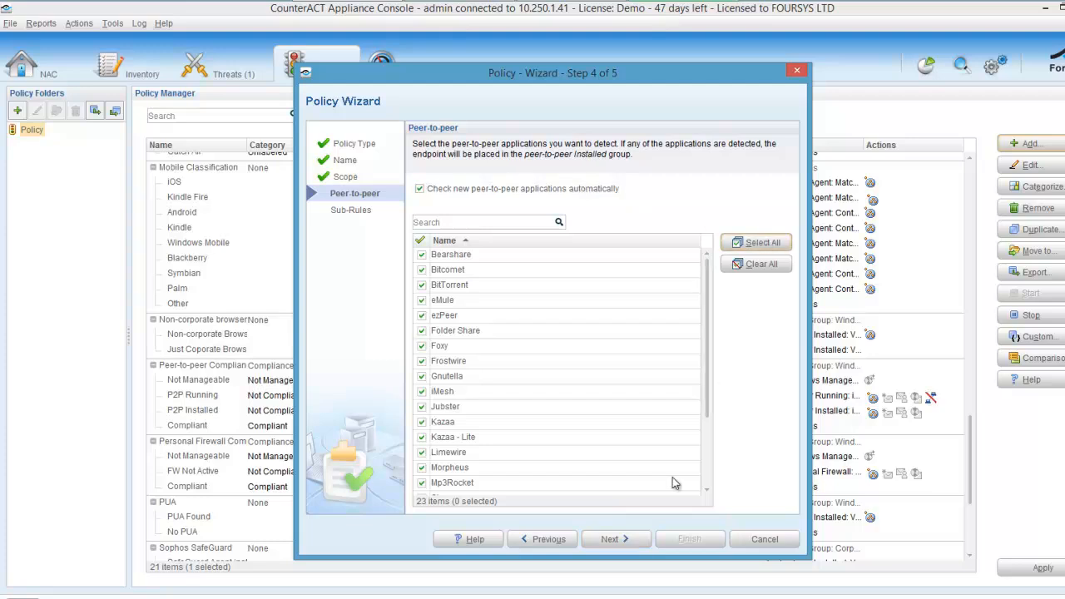
pyautogui.click(620, 540)
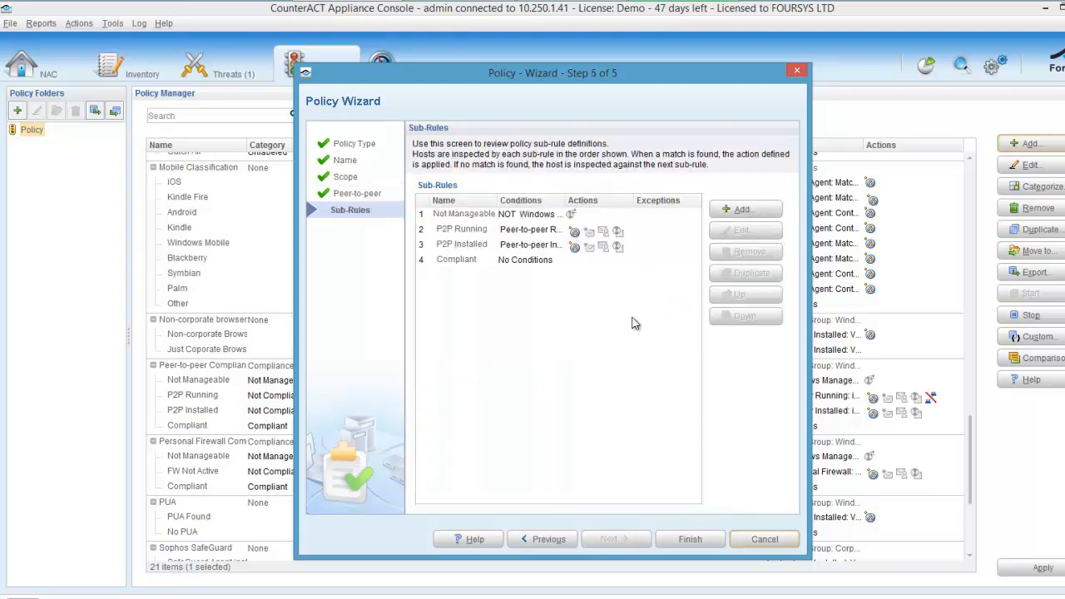
# Add a Kill Peer-to-peer action for any peer-to-peer application to the P2P Running sub-rule, and finish the policy.
pyautogui.doubleClick(516, 231)
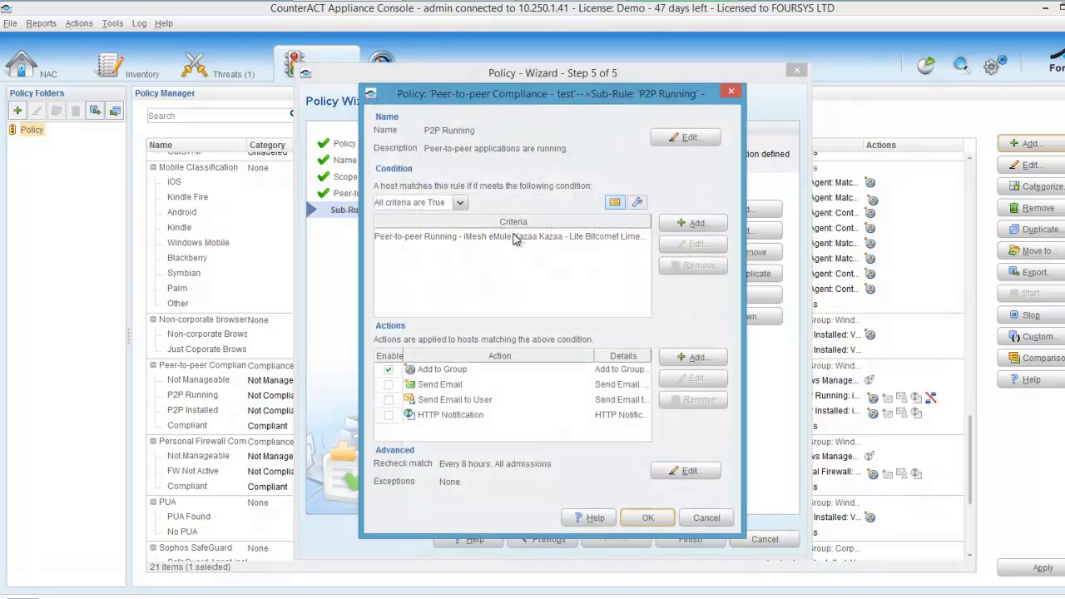
pyautogui.click(703, 358)
pyautogui.click(395, 142)
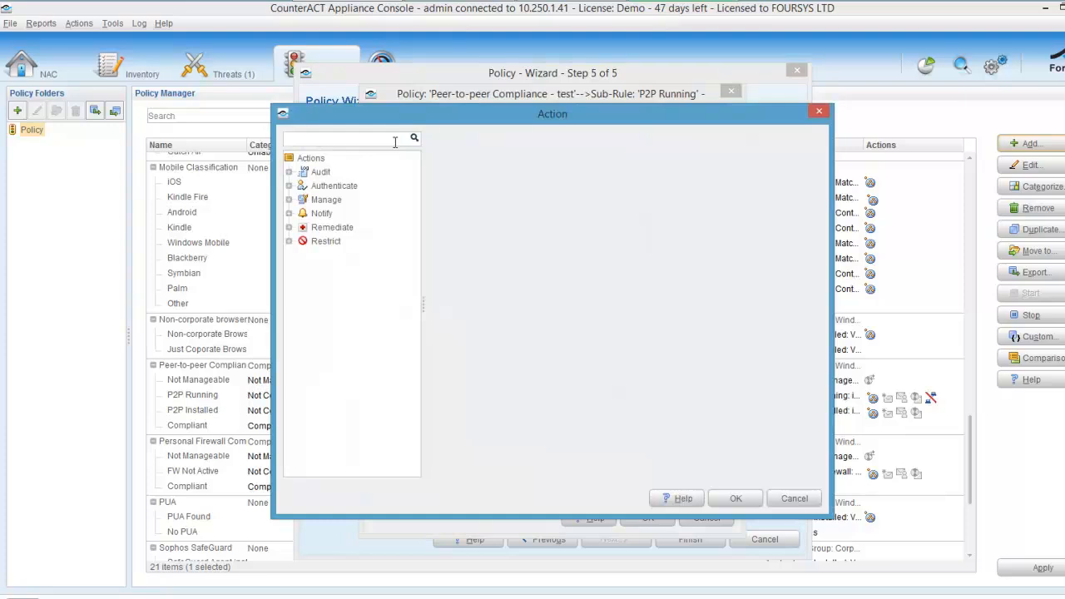
pyautogui.write('kill')
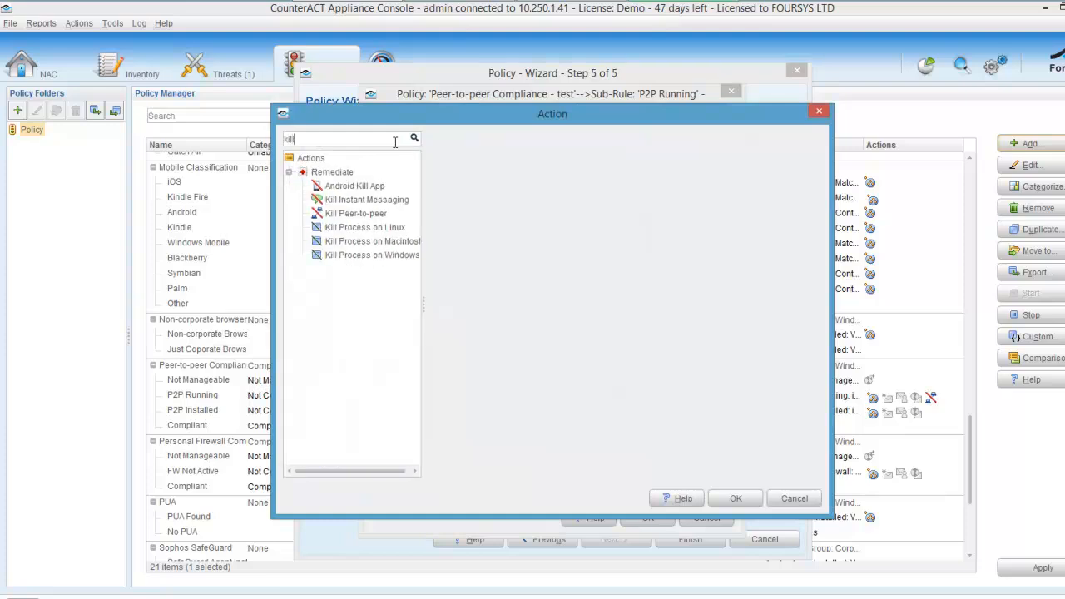
pyautogui.click(368, 217)
pyautogui.click(541, 200)
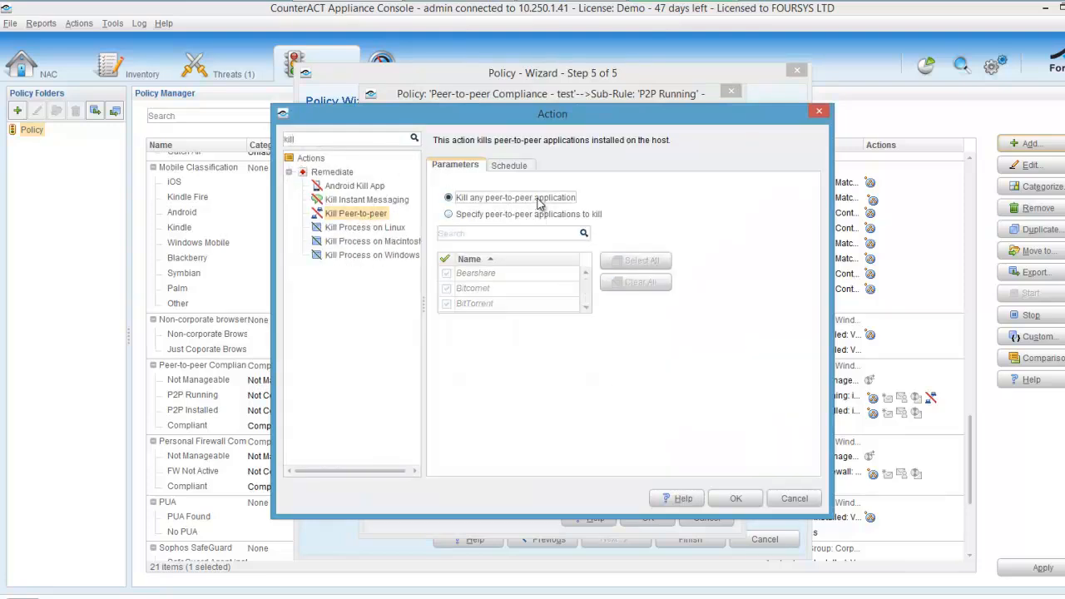
pyautogui.click(736, 501)
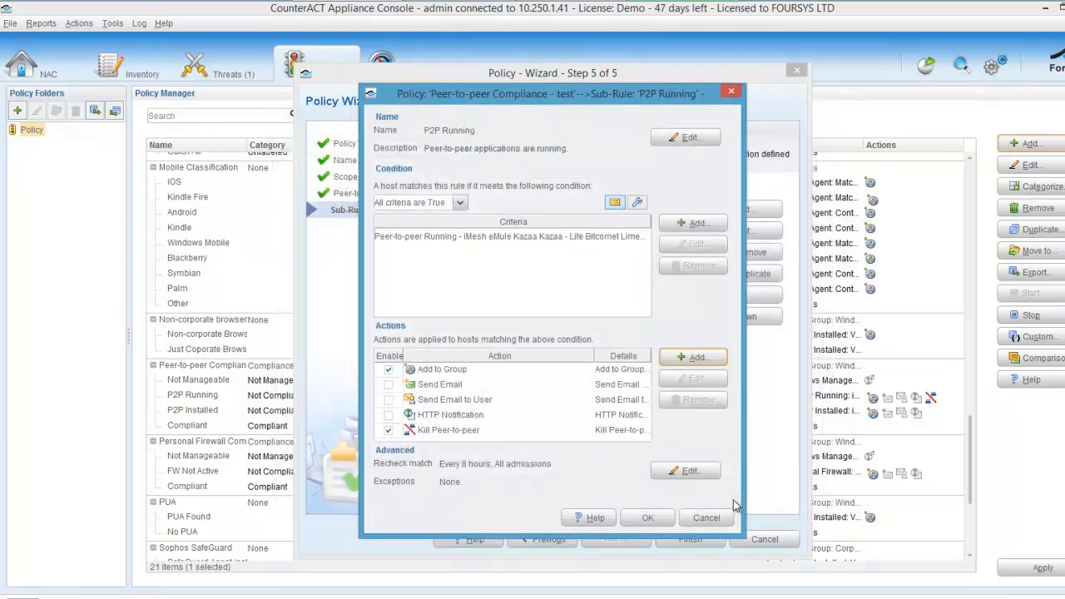
pyautogui.click(661, 524)
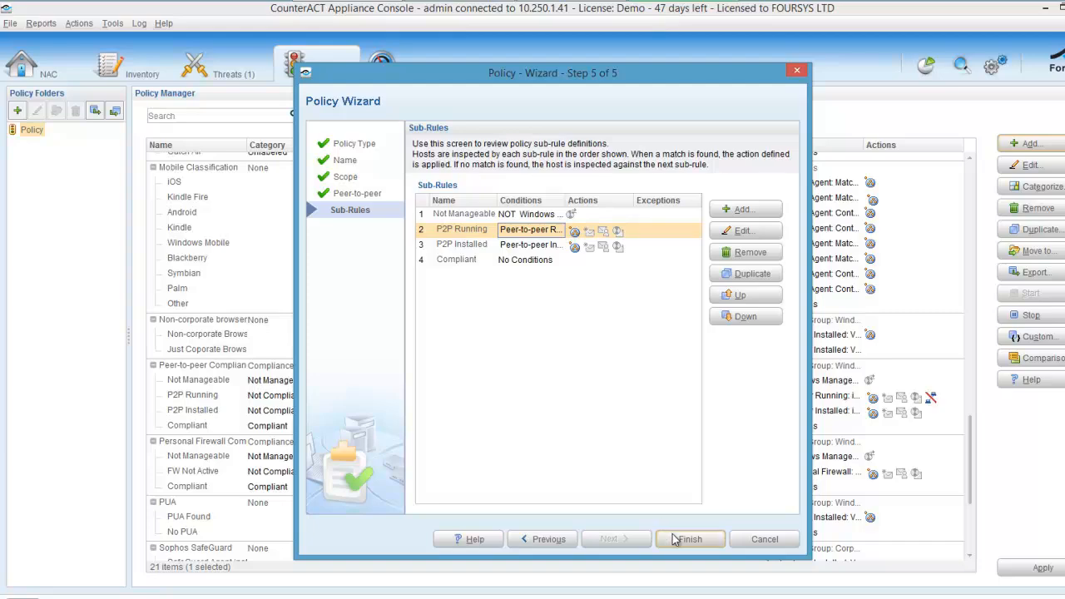
pyautogui.click(689, 539)
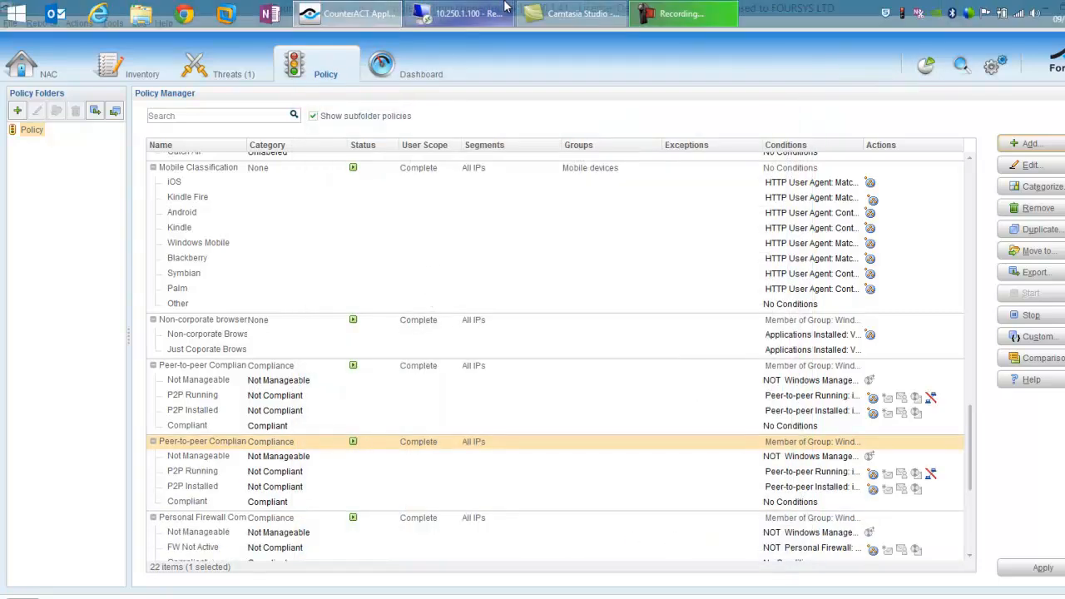
# Switch to the 10.250.1.100 remote desktop session, search its programs for "torr" and launch µTorrent.
pyautogui.click(503, 12)
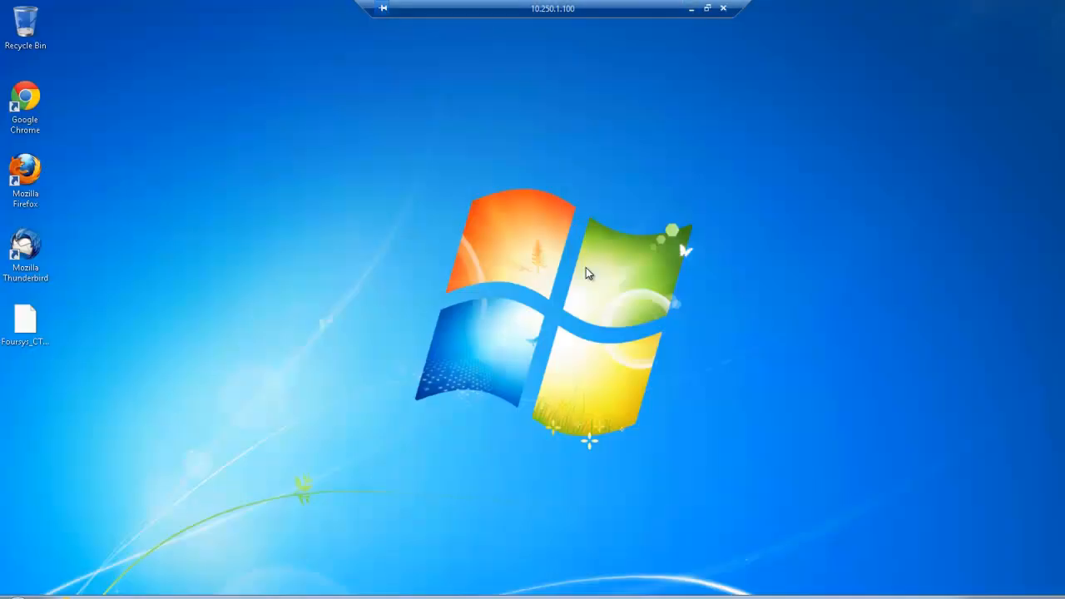
pyautogui.click(17, 595)
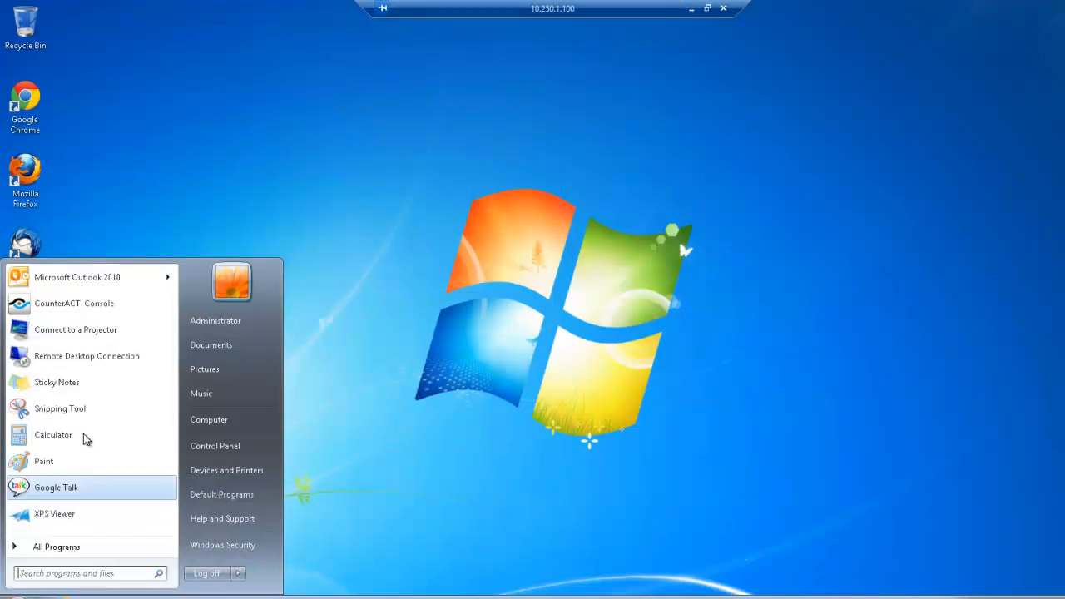
pyautogui.click(74, 573)
pyautogui.write('unis')
pyautogui.press('BackSpace')
pyautogui.press('BackSpace')
pyautogui.press('BackSpace')
pyautogui.press('BackSpace')
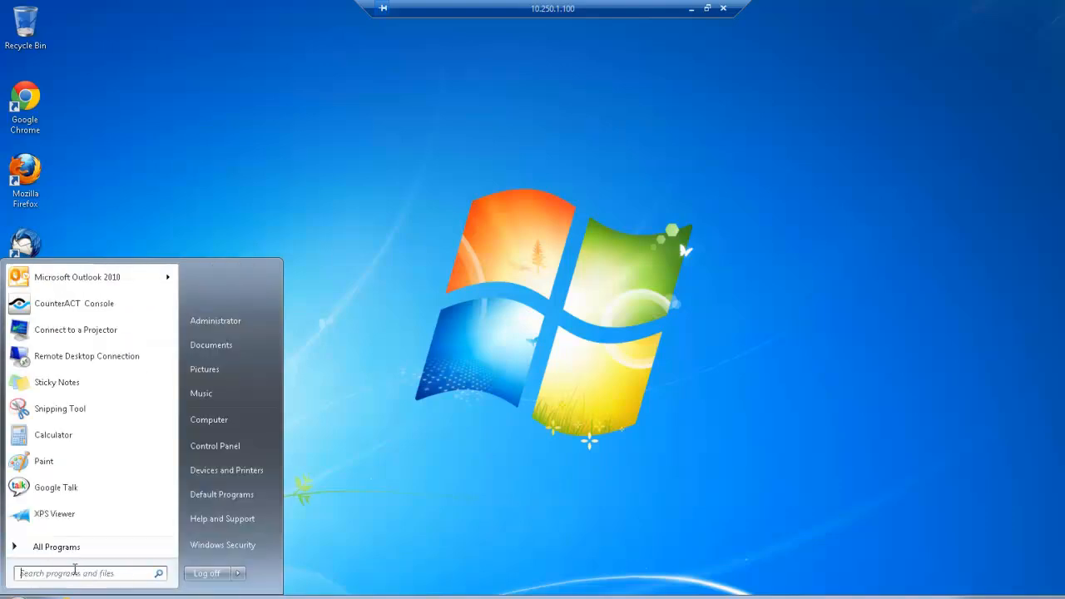
pyautogui.write('torr')
pyautogui.click(54, 290)
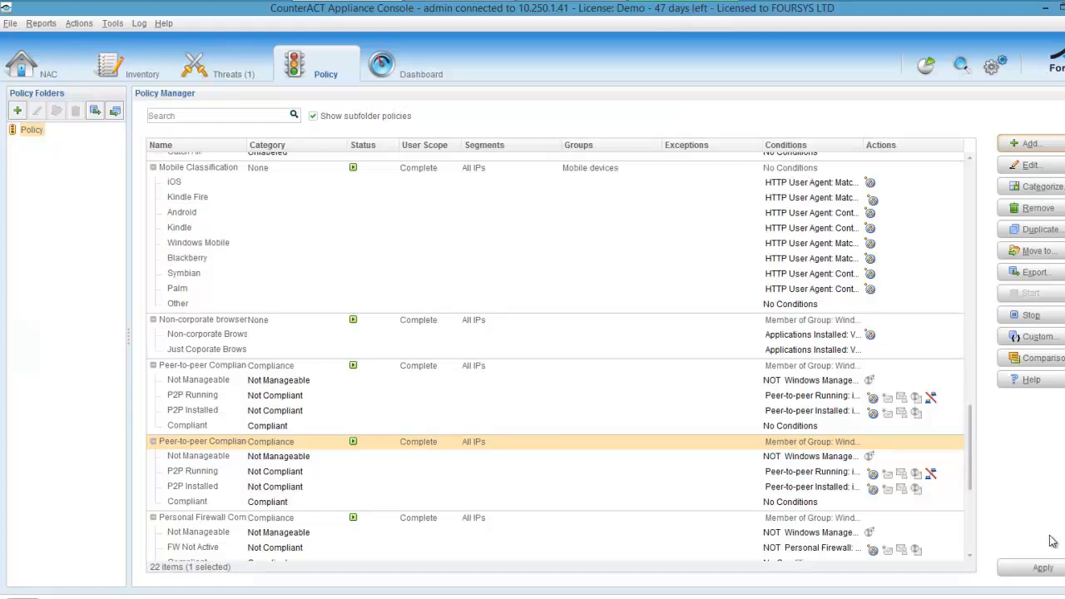
# Apply the policy changes in the CounterACT console, and check µTorrent in the 10.250.1.100 remote session.
pyautogui.click(1042, 568)
pyautogui.moveTo(526, 16)
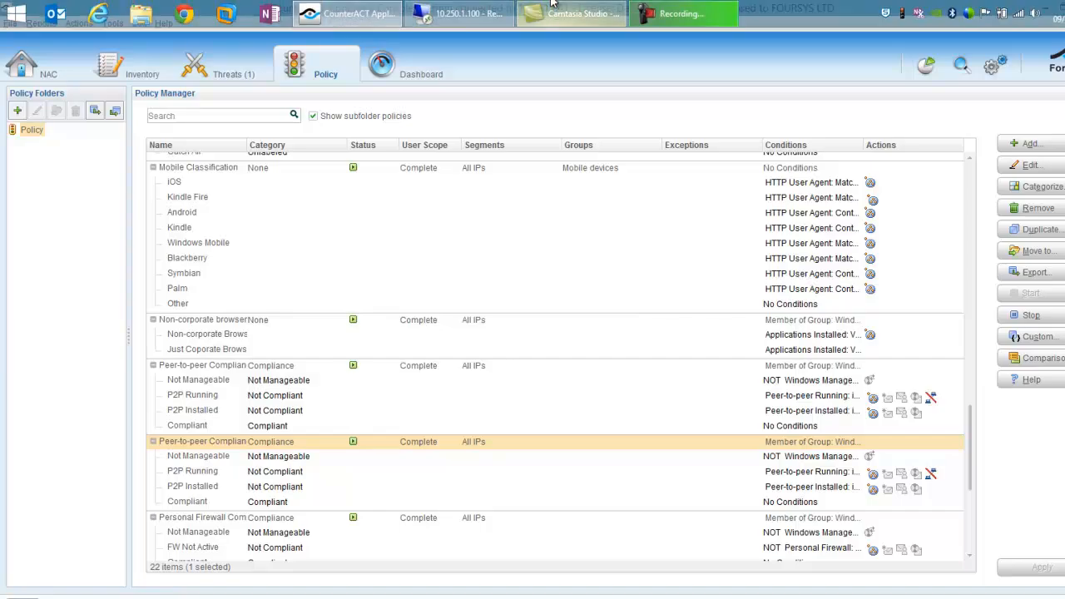
pyautogui.click(468, 14)
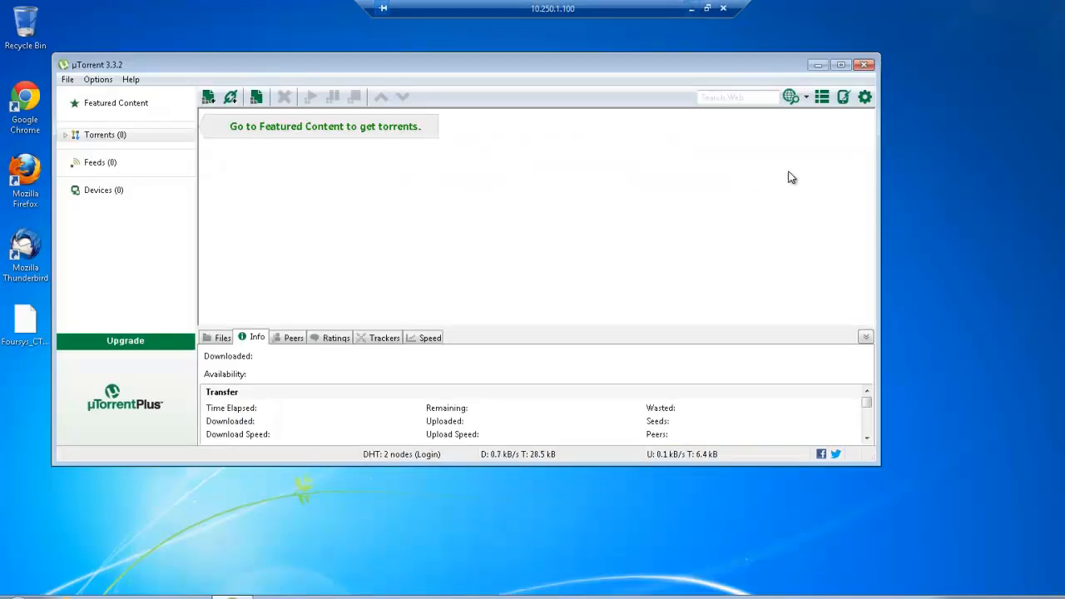
pyautogui.click(692, 9)
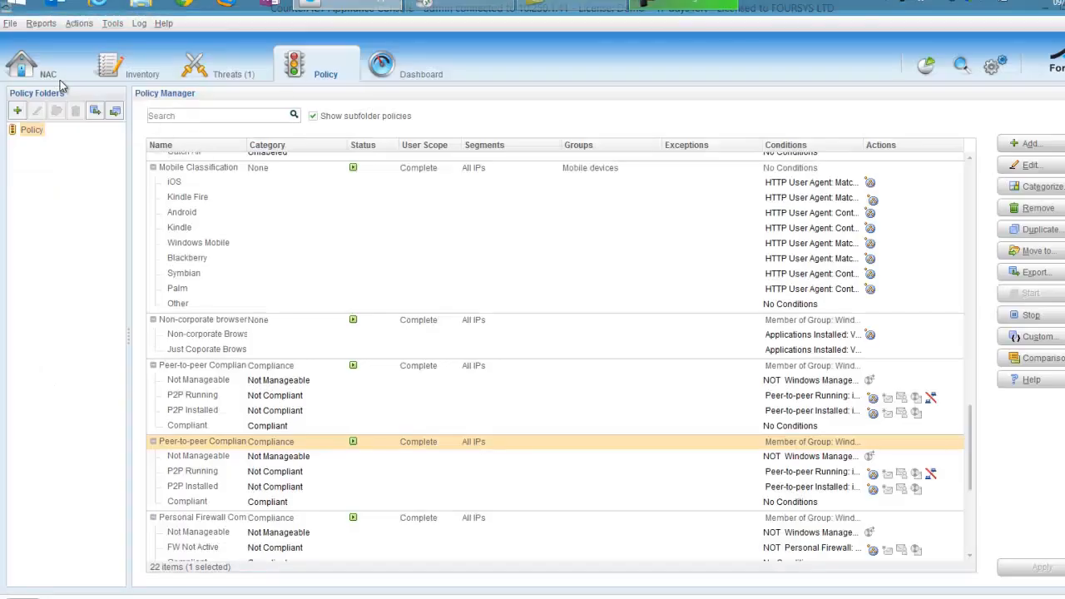
# Widen the Host column in the NAC detections list and recheck the host FSDEMO\DEMOWIN7X64.
pyautogui.click(50, 70)
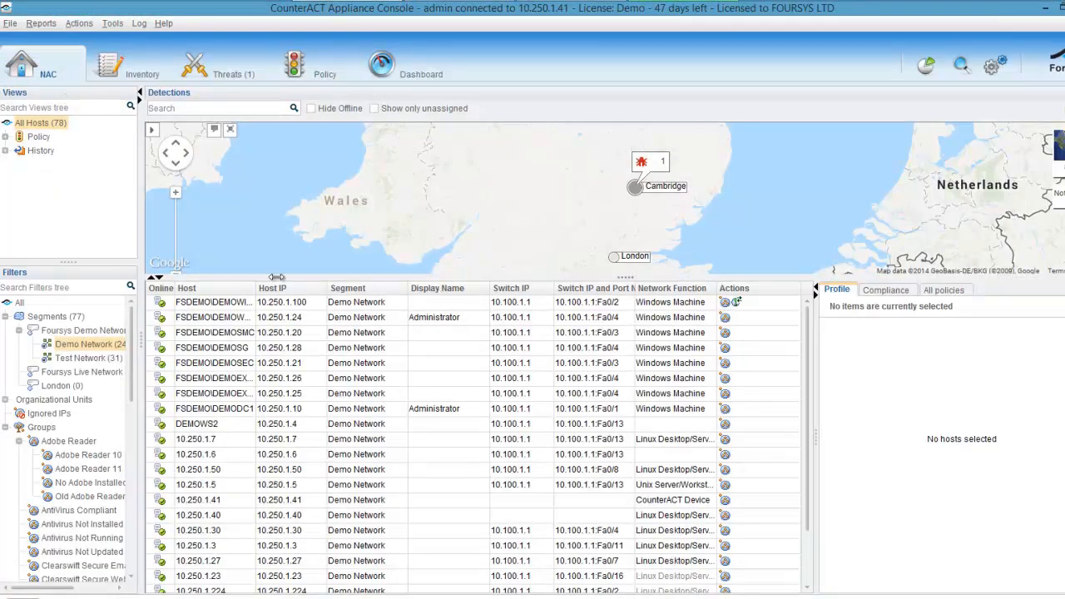
pyautogui.moveTo(256, 289); pyautogui.dragTo(323, 289)
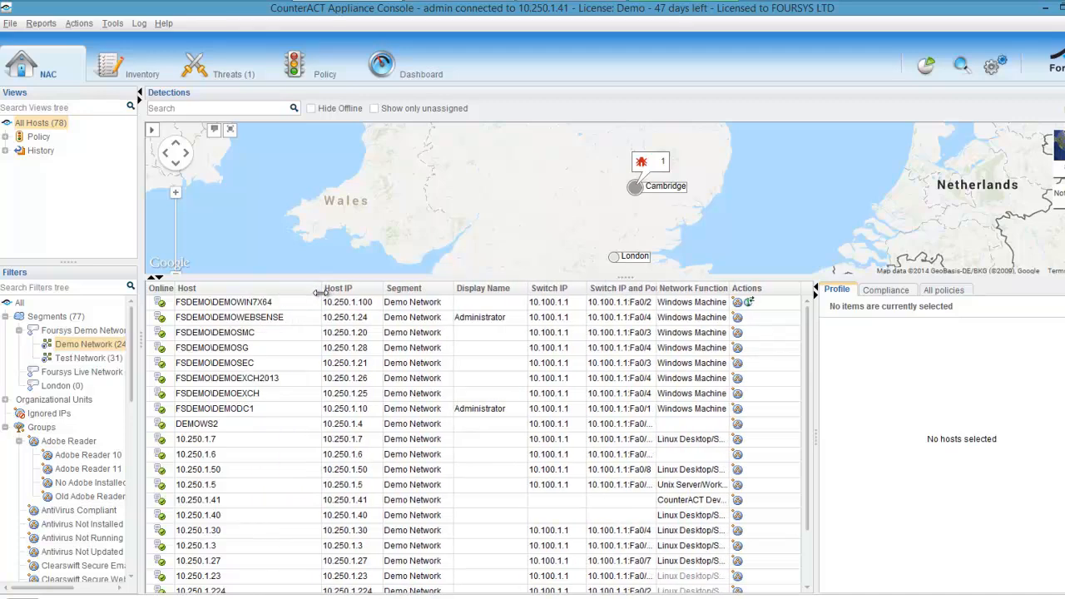
pyautogui.click(404, 305)
pyautogui.rightClick(404, 306)
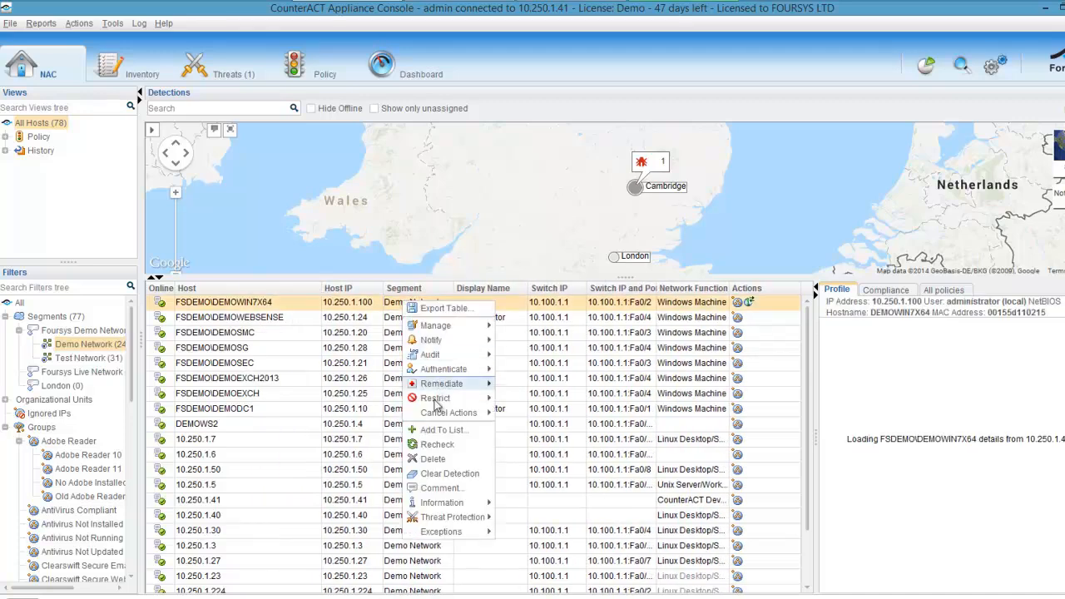
pyautogui.click(441, 447)
pyautogui.click(558, 341)
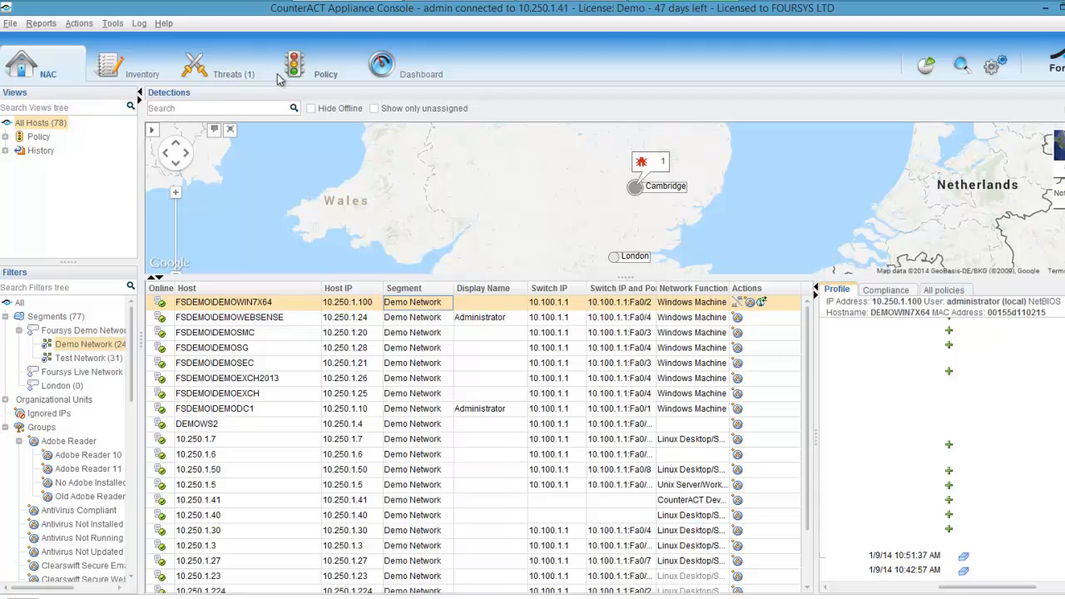
# Examine the actions triggered on DEMOWIN7X64, and check in its remote session whether µTorrent is still running.
pyautogui.moveTo(737, 308)
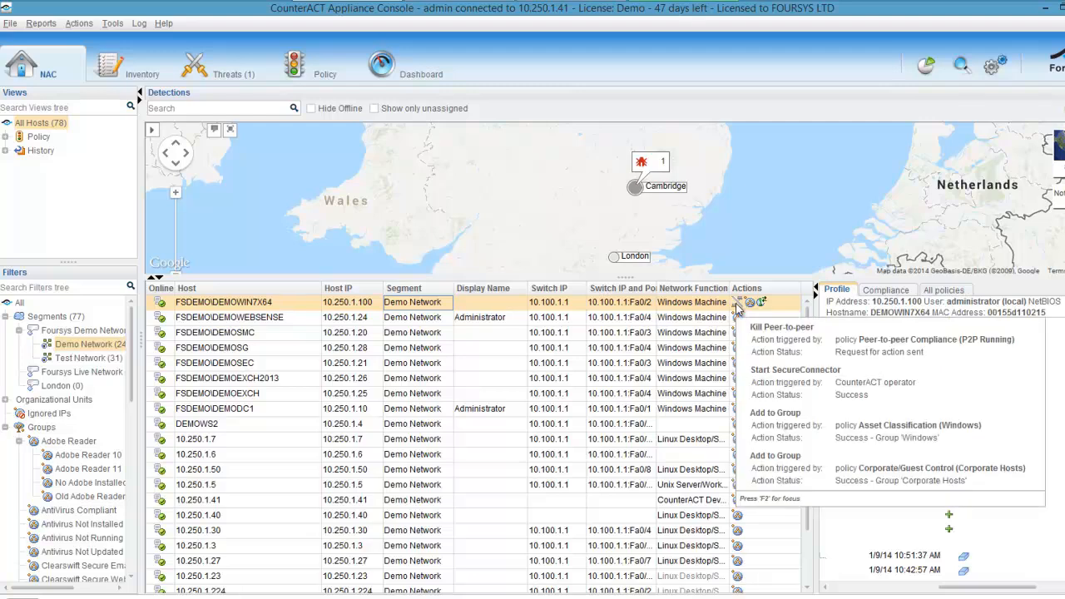
pyautogui.moveTo(503, 7)
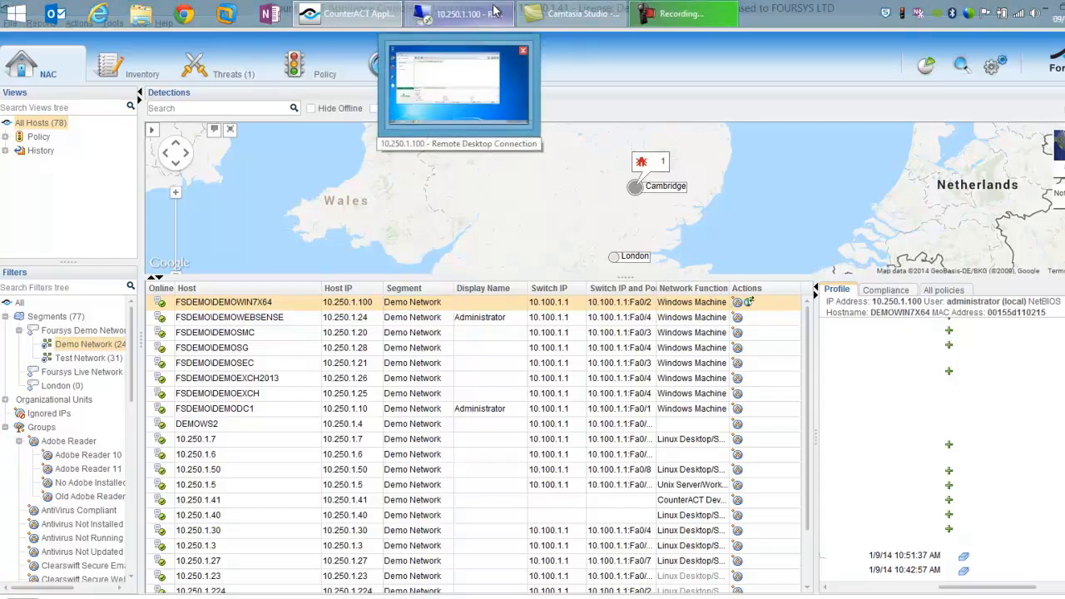
pyautogui.click(494, 10)
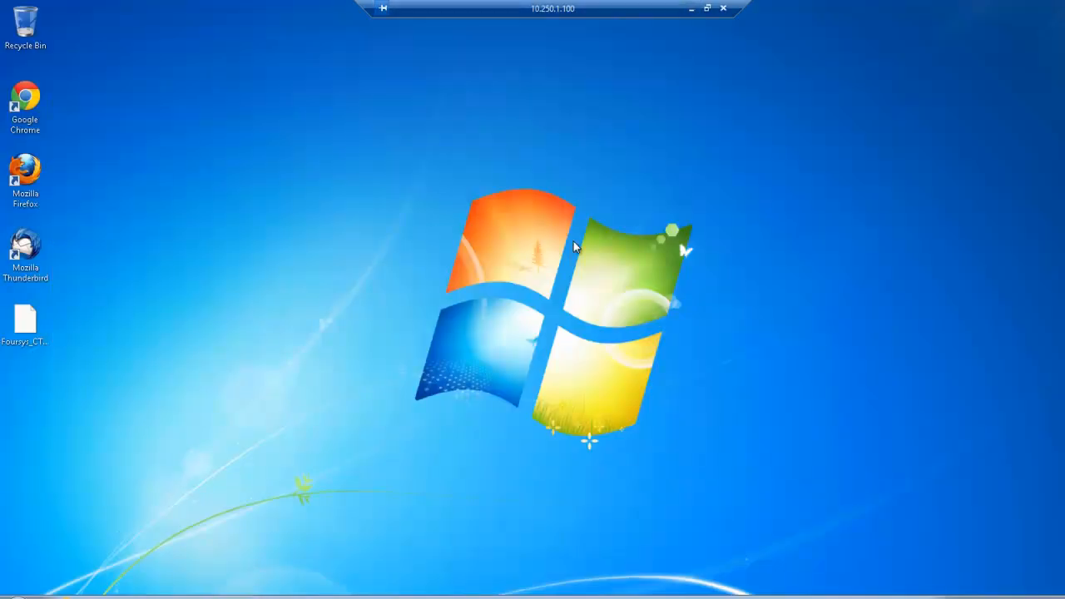
pyautogui.click(980, 597)
pyautogui.click(691, 8)
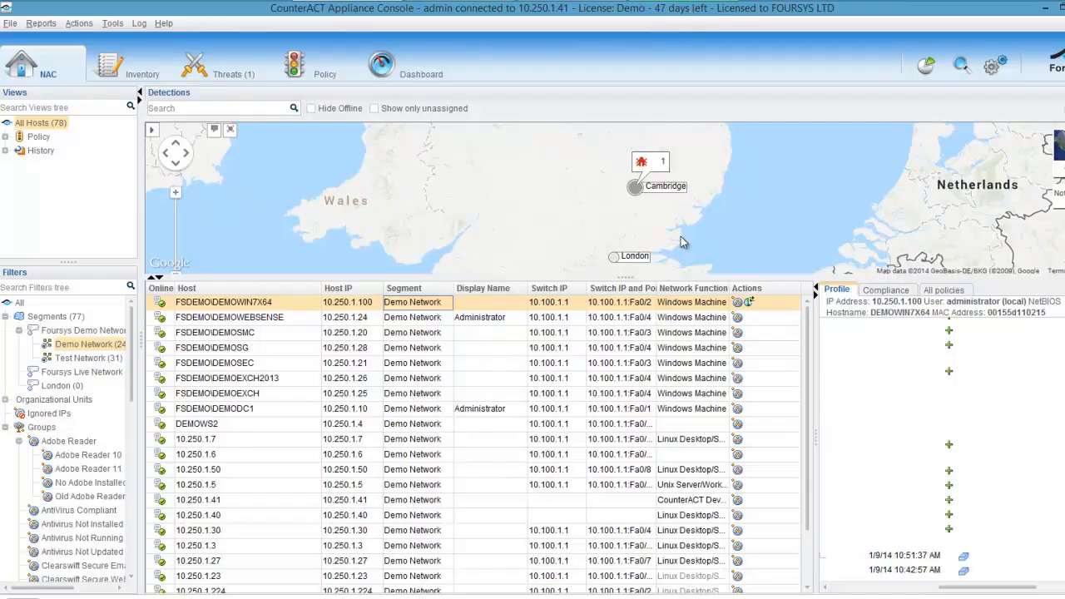
# Review the policies in the Policy Manager with a wider Name column, and inspect the Adobe Reader 11 sub-rule's condition.
pyautogui.click(310, 63)
pyautogui.moveTo(972, 438); pyautogui.dragTo(978, 342)
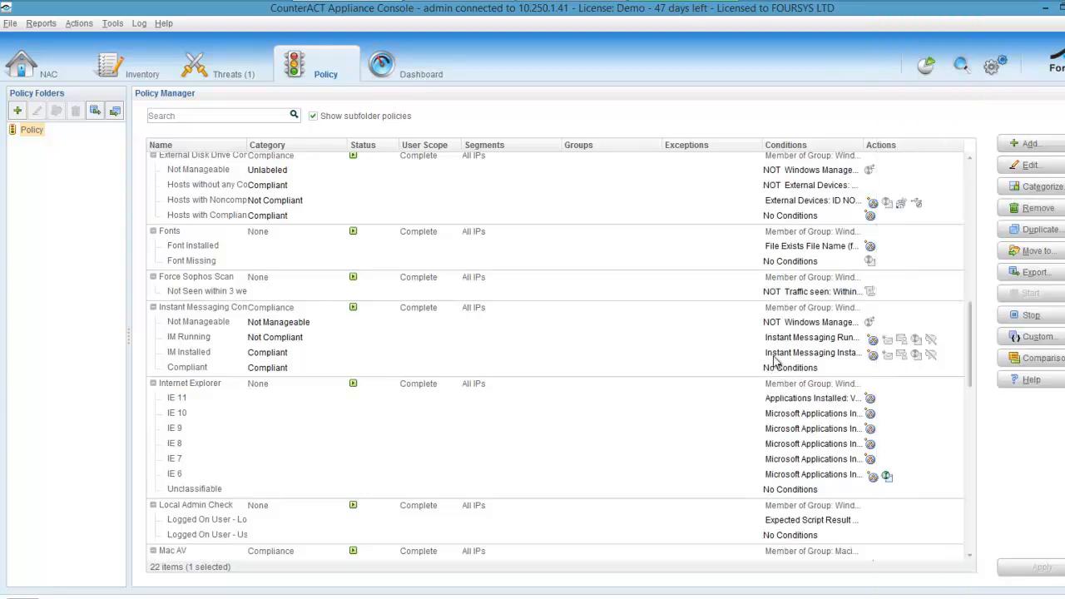
pyautogui.moveTo(969, 322); pyautogui.dragTo(963, 234)
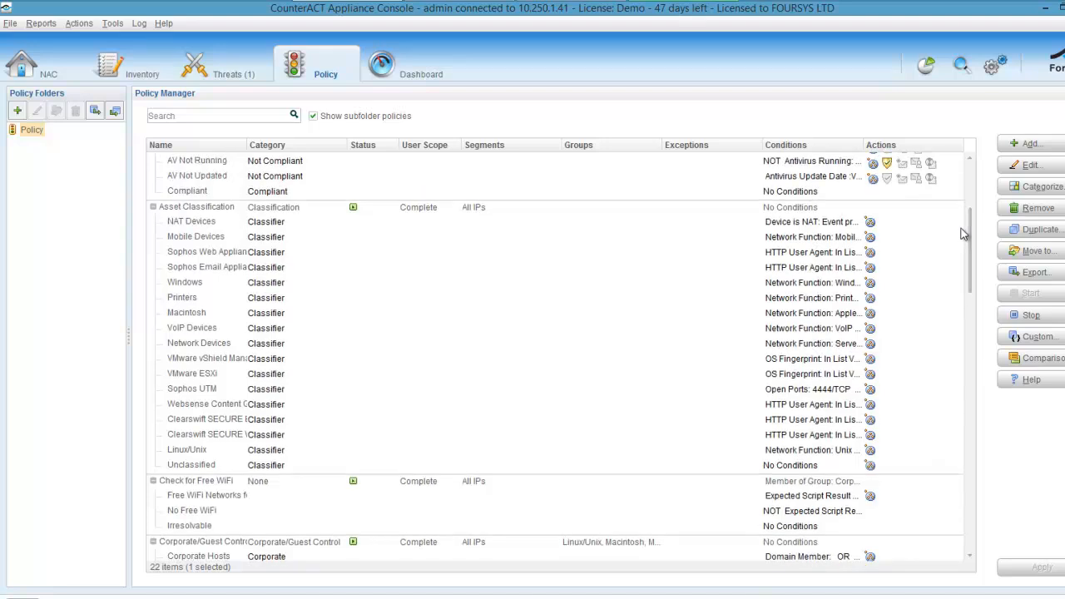
pyautogui.moveTo(247, 148); pyautogui.dragTo(335, 164)
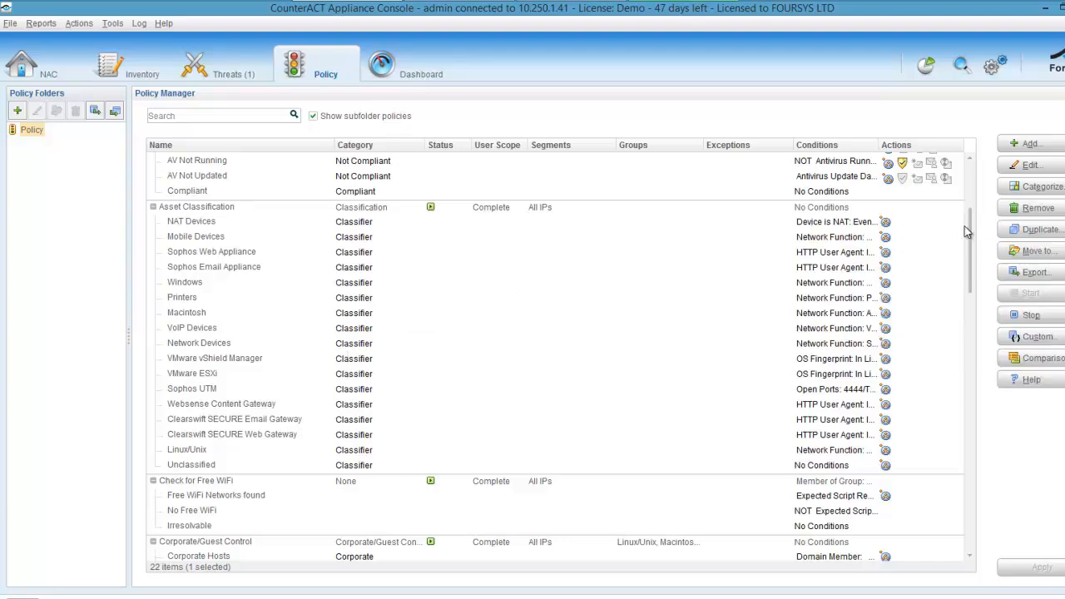
pyautogui.moveTo(972, 233); pyautogui.dragTo(966, 143)
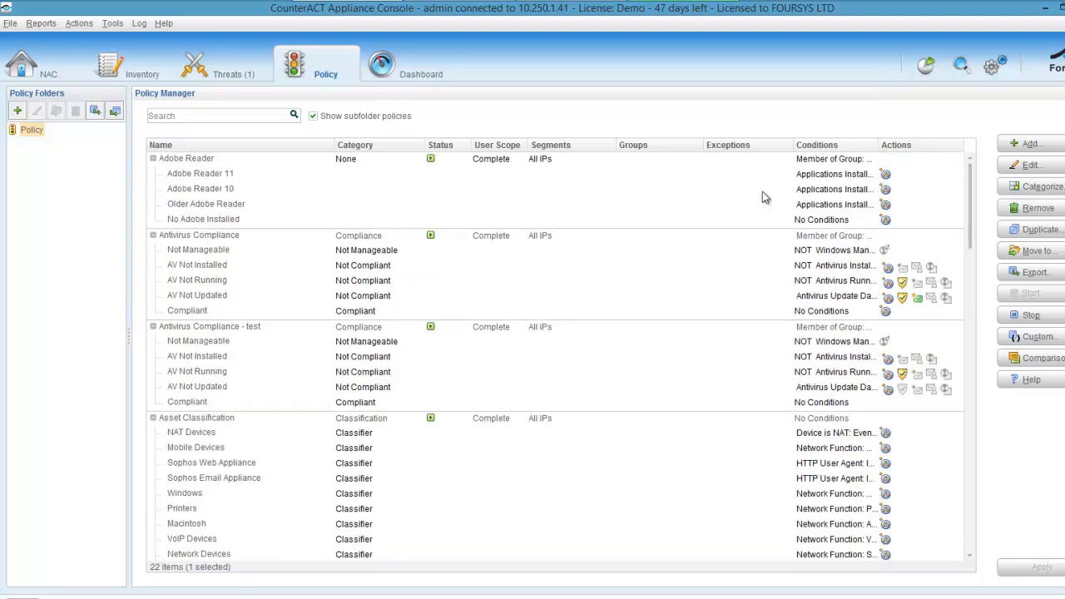
pyautogui.moveTo(886, 175)
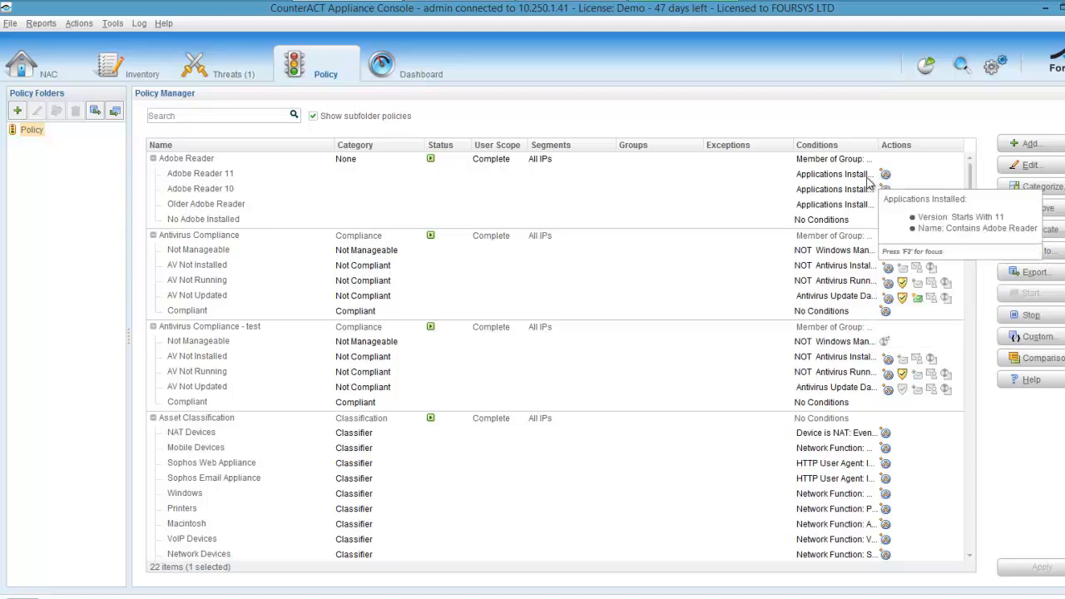
# Start adding an action to the Adobe Reader 10 sub-rule, and examine the Switch Block, ACL and Assign to VLAN restrictions.
pyautogui.click(833, 190)
pyautogui.doubleClick(833, 190)
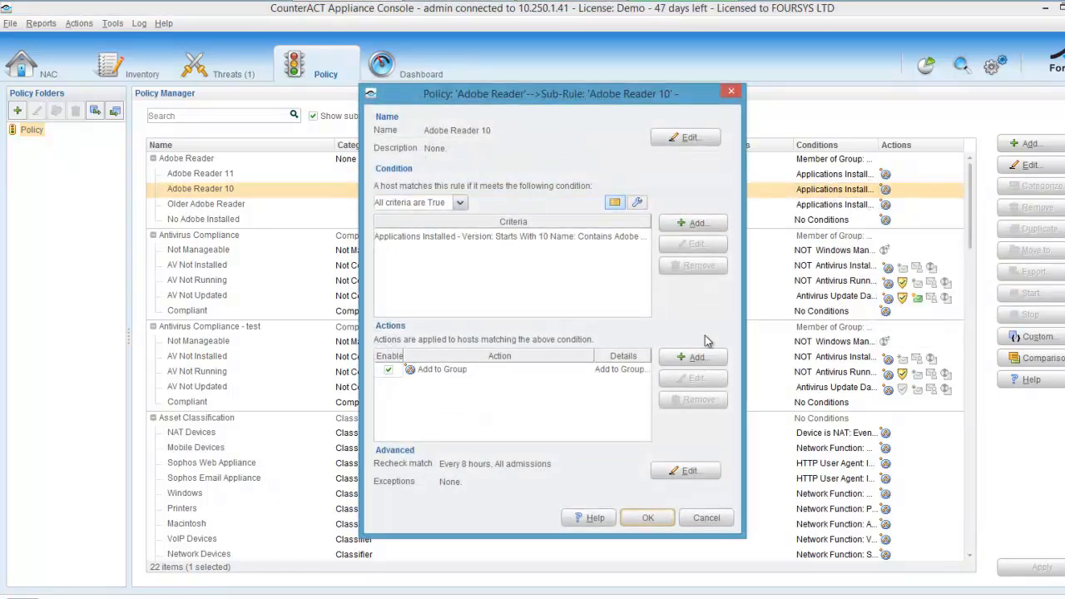
pyautogui.click(712, 359)
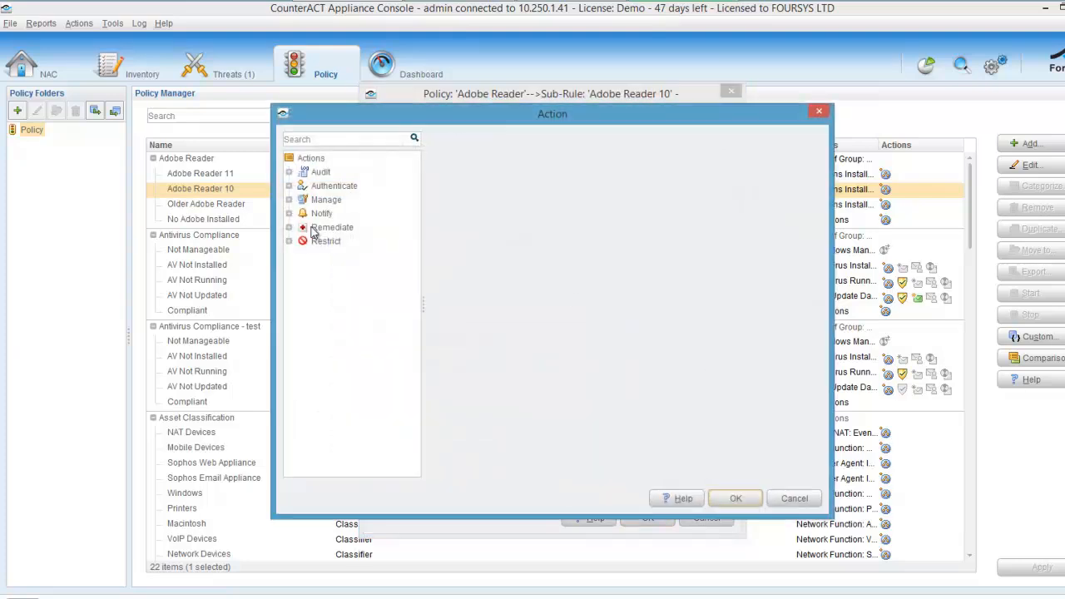
pyautogui.click(289, 242)
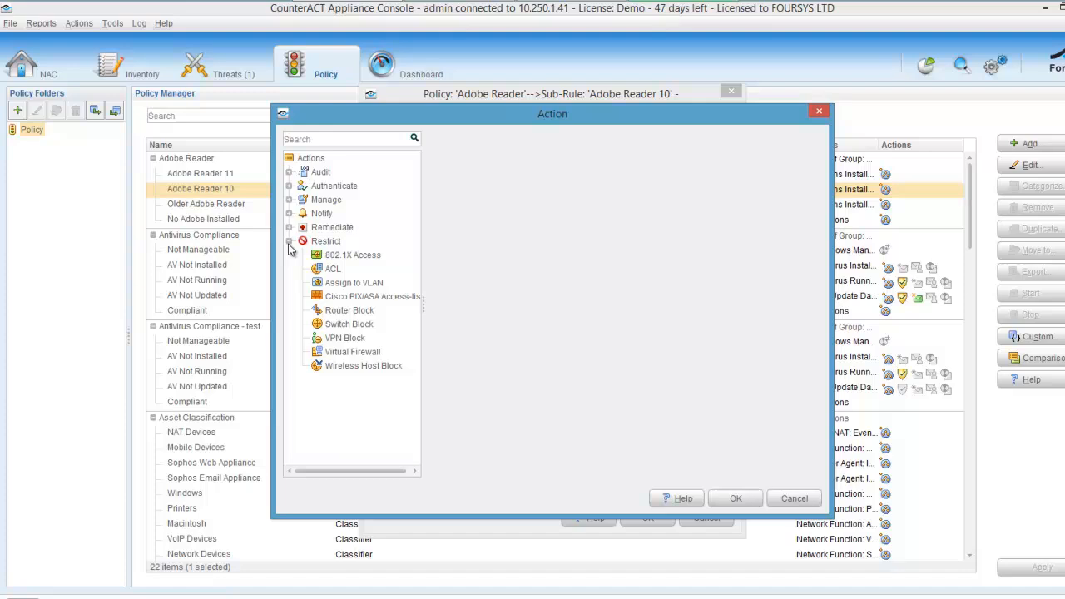
pyautogui.click(364, 325)
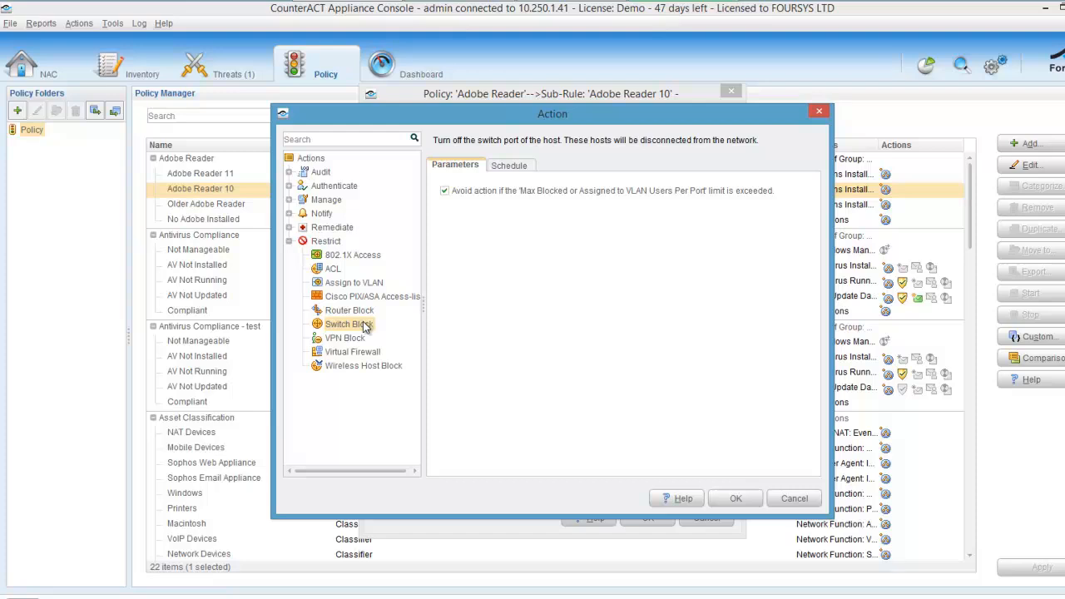
pyautogui.click(335, 270)
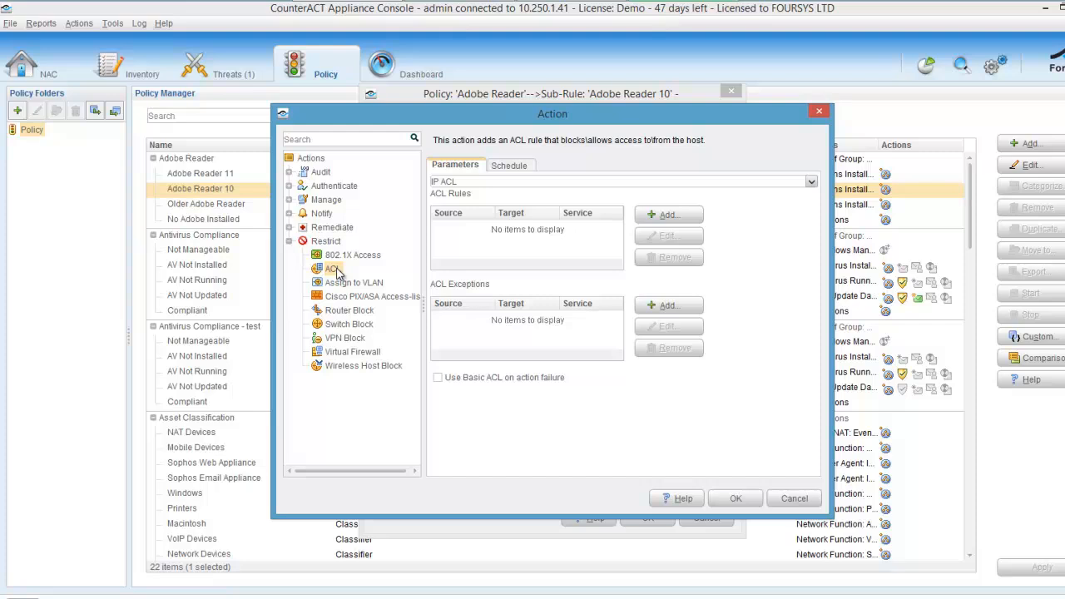
pyautogui.click(365, 284)
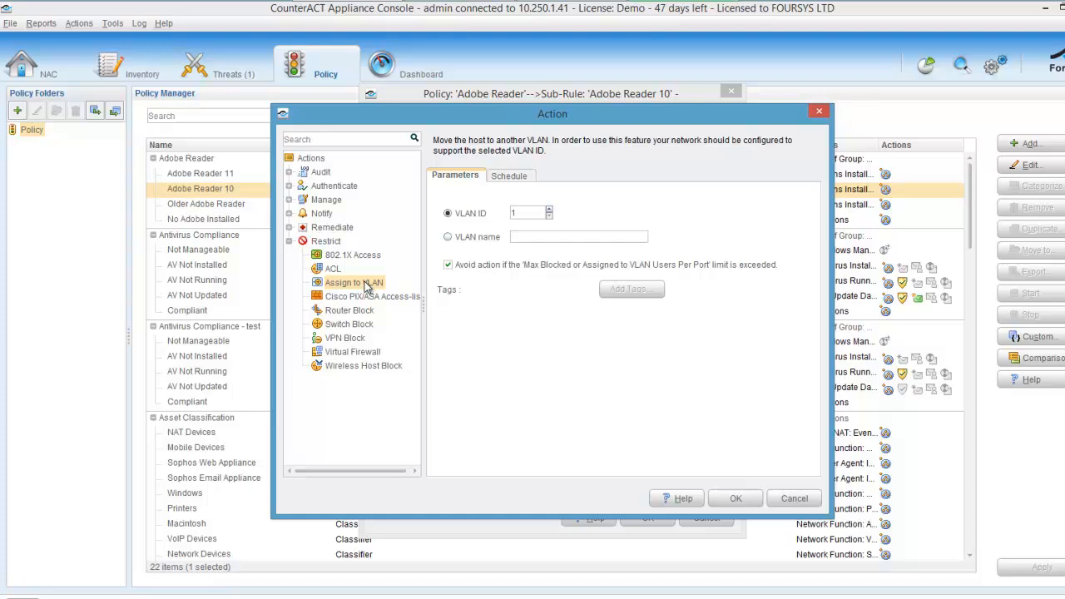
# Choose the Kill Process on Windows remediation action and enter notepad.exe as the process to kill.
pyautogui.click(289, 241)
pyautogui.click(289, 227)
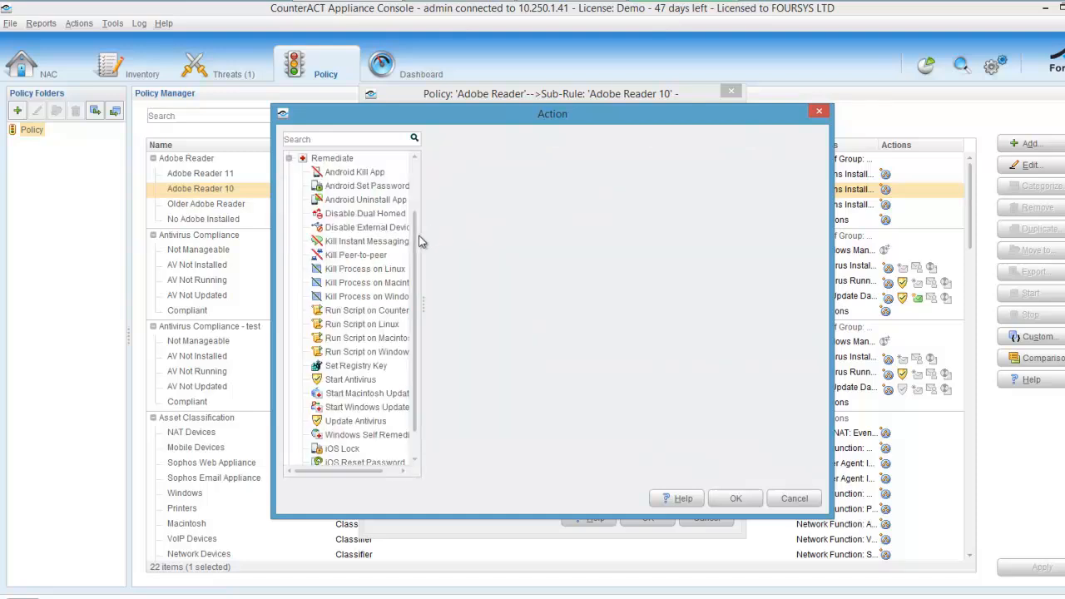
pyautogui.moveTo(420, 241); pyautogui.dragTo(526, 248)
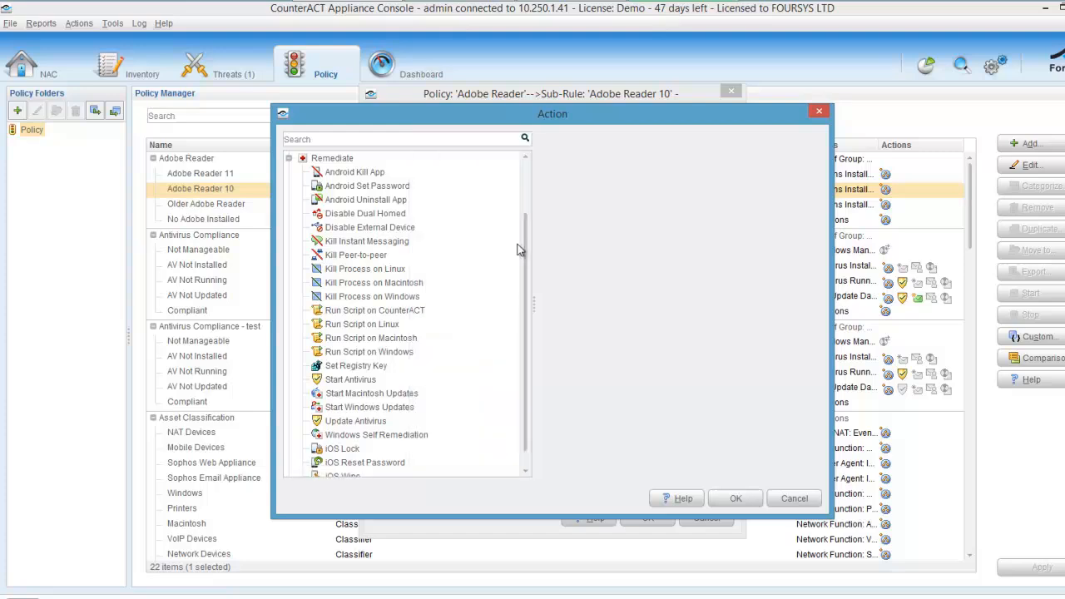
pyautogui.click(381, 298)
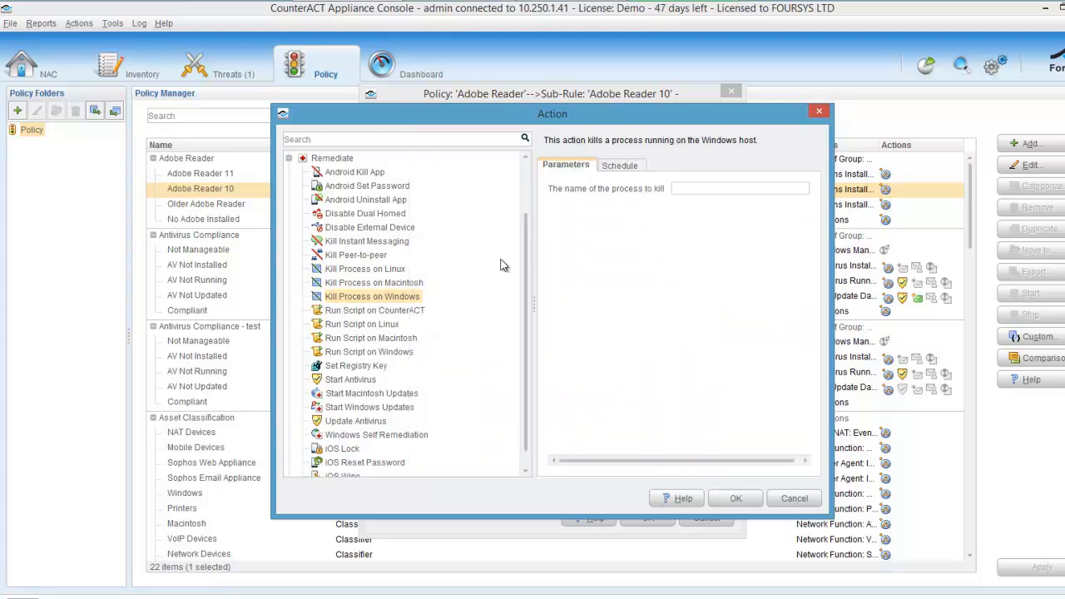
pyautogui.click(725, 185)
pyautogui.write('notepad.exe')
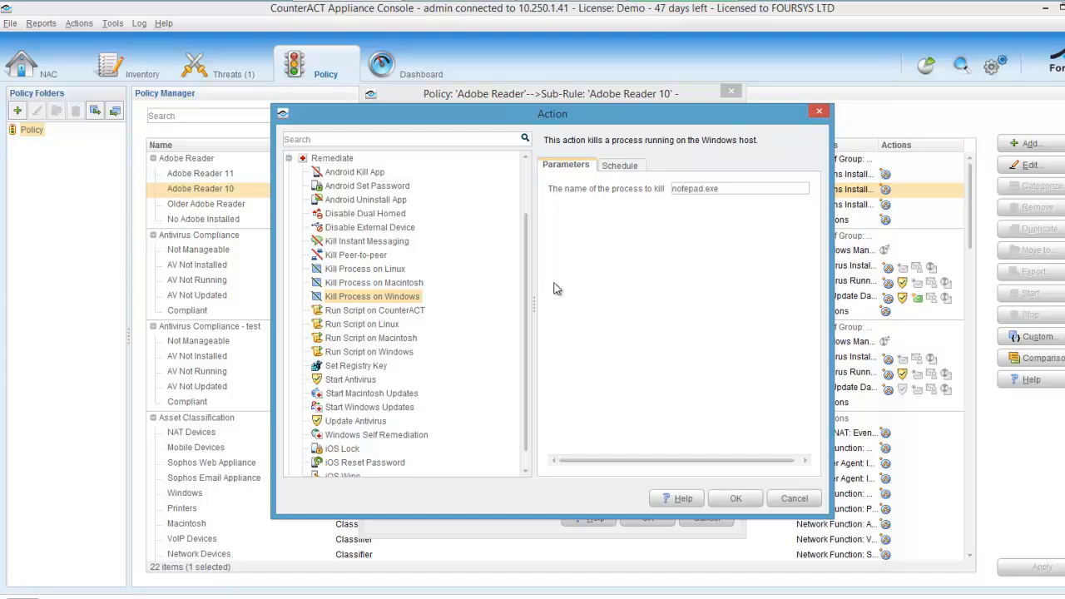
# Examine the parameters of the Set Registry Key remediation action and the Send Email to User notification action.
pyautogui.click(371, 367)
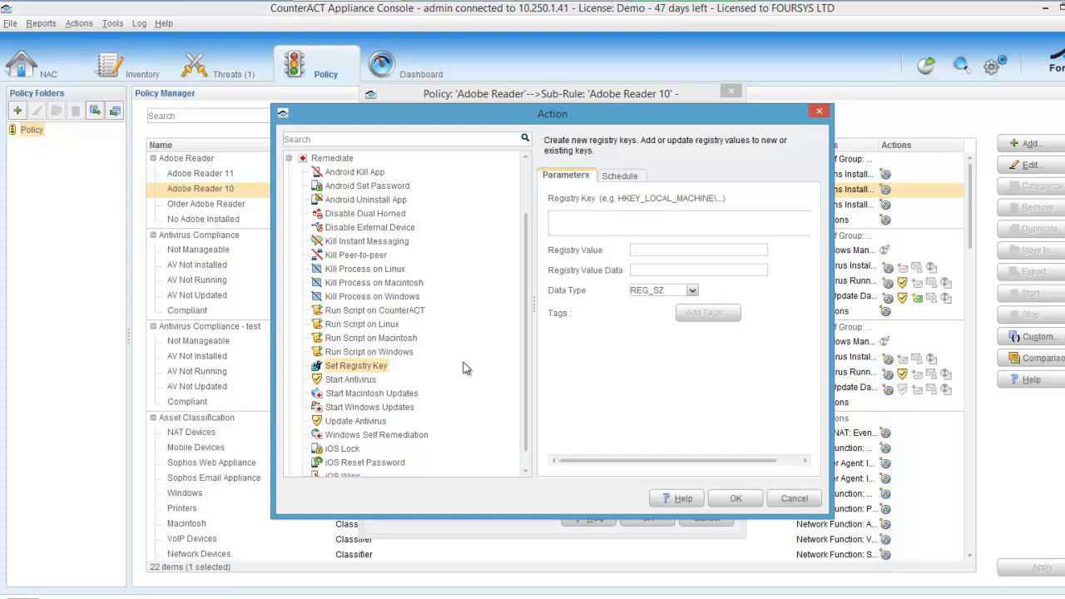
pyautogui.moveTo(526, 352)
pyautogui.mouseDown()
pyautogui.moveTo(526, 374)
pyautogui.moveTo(526, 342)
pyautogui.mouseUp()
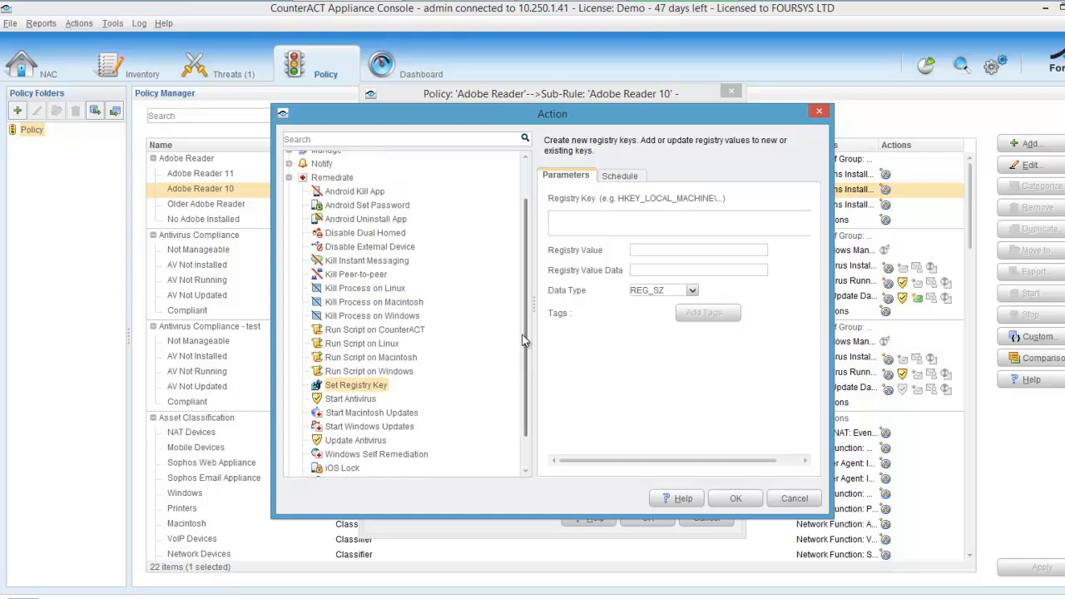
pyautogui.click(288, 178)
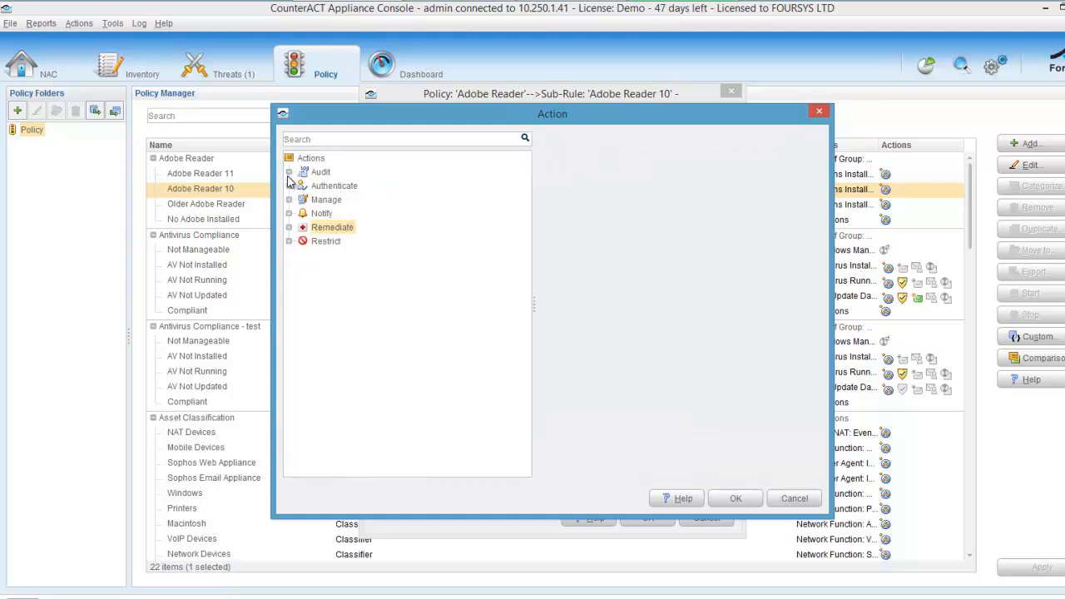
pyautogui.click(288, 214)
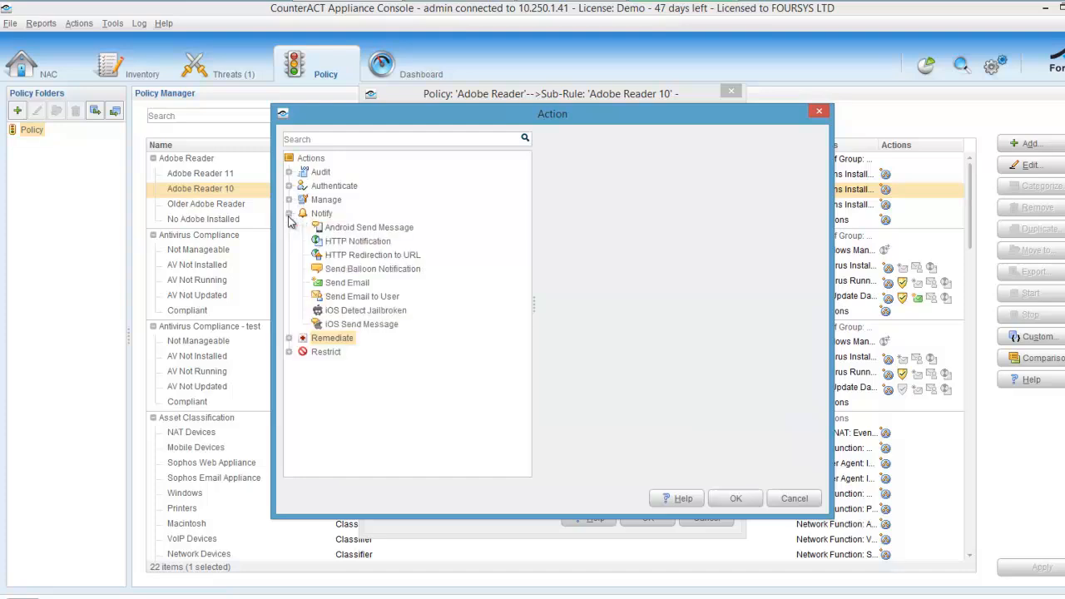
pyautogui.click(364, 298)
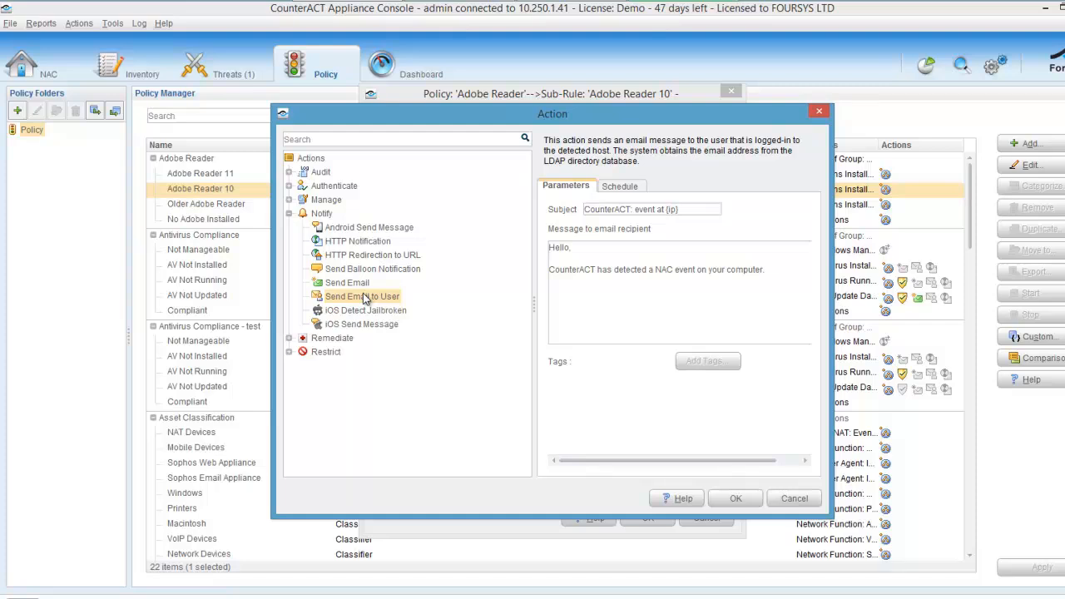
# Examine the parameters of the HTTP Notification and HTTP Redirection to URL notifications and the Add to Group management action.
pyautogui.click(342, 243)
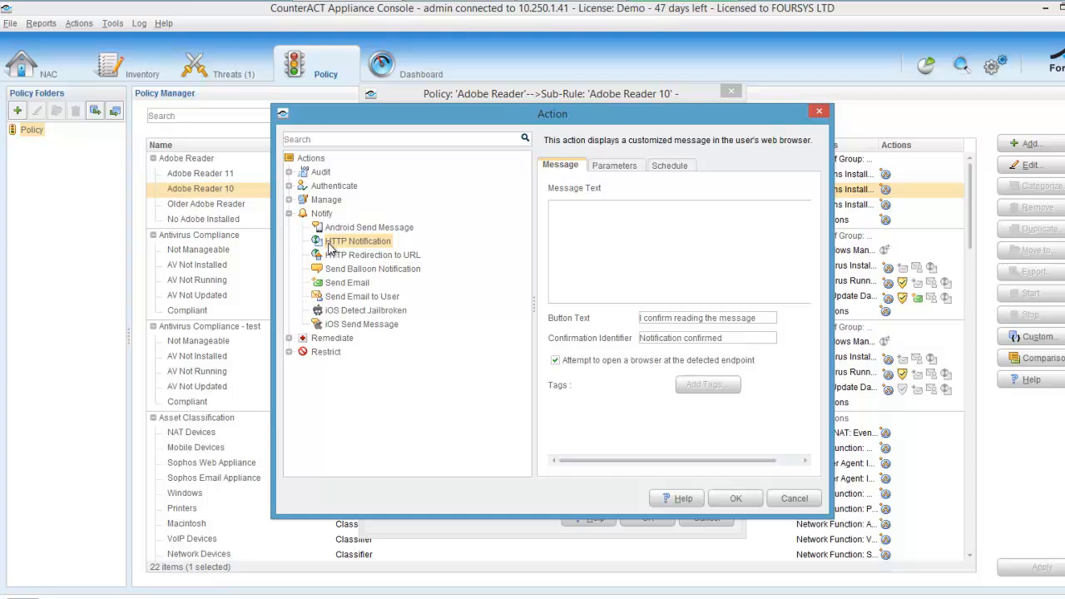
pyautogui.click(342, 258)
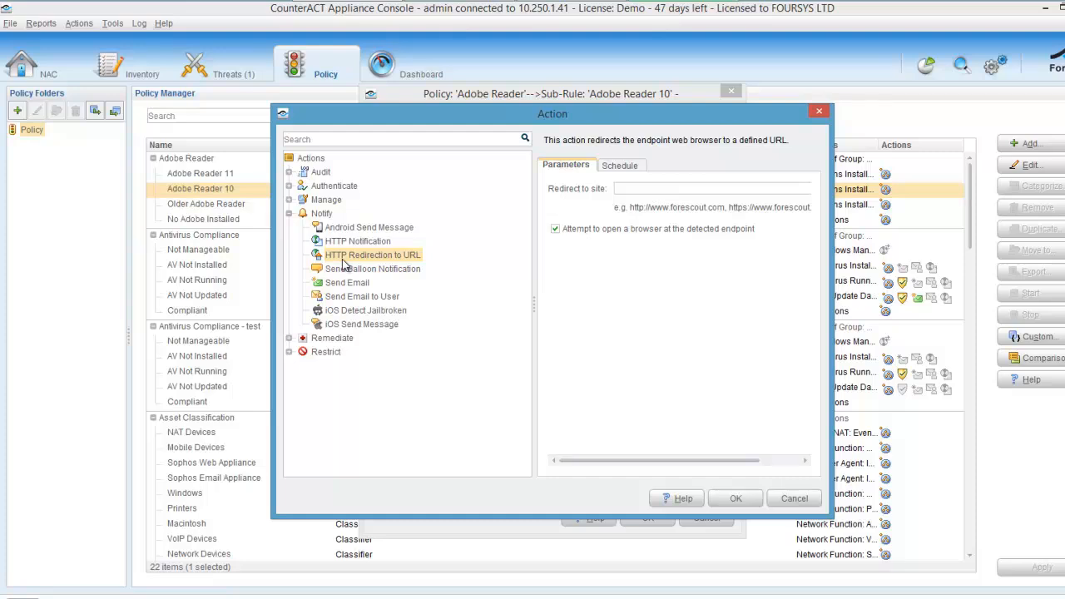
pyautogui.click(289, 200)
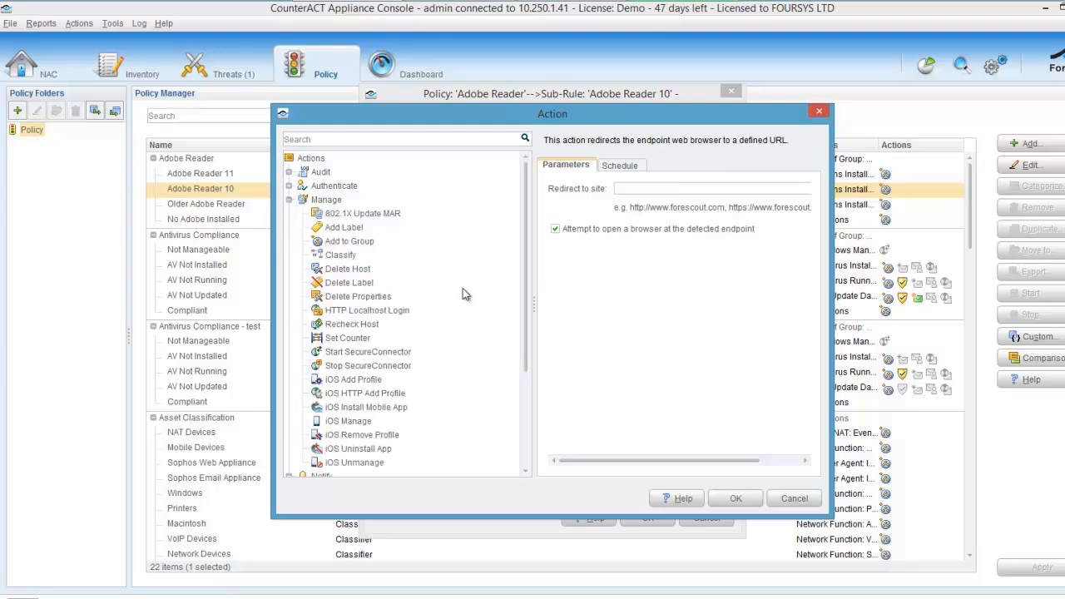
pyautogui.click(352, 246)
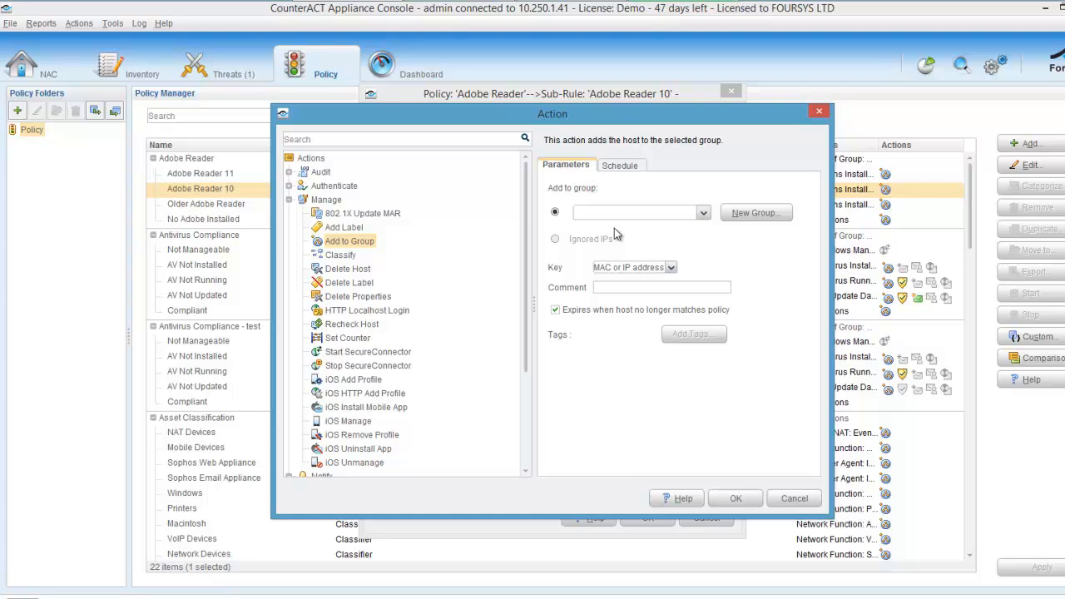
# Examine the Guests and Login Page settings of the HTTP Login authentication action, with the Manage and Notify categories collapsed.
pyautogui.click(288, 186)
pyautogui.click(340, 202)
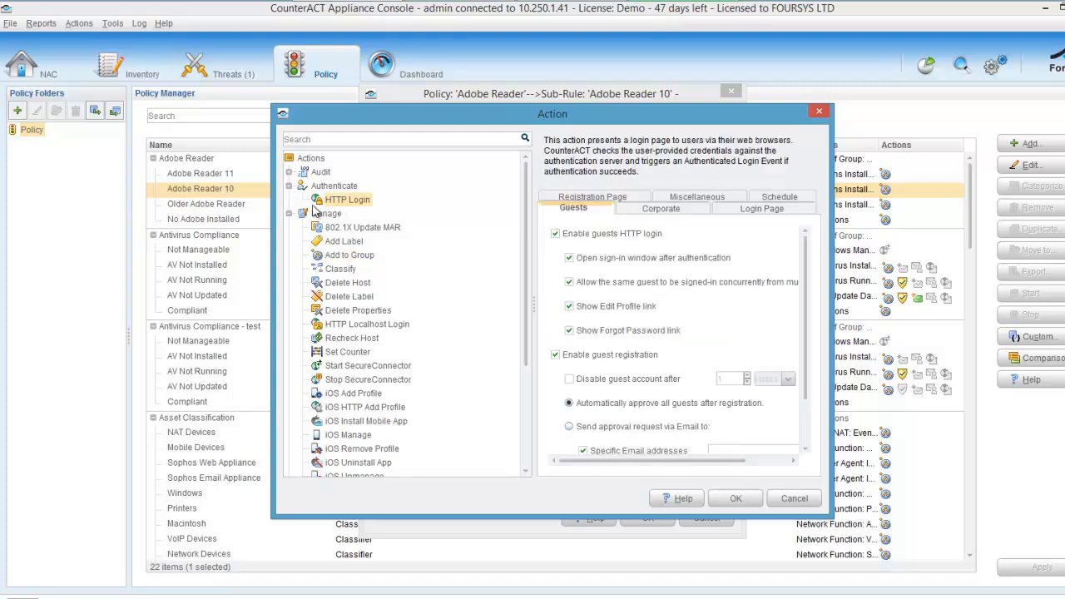
pyautogui.click(289, 214)
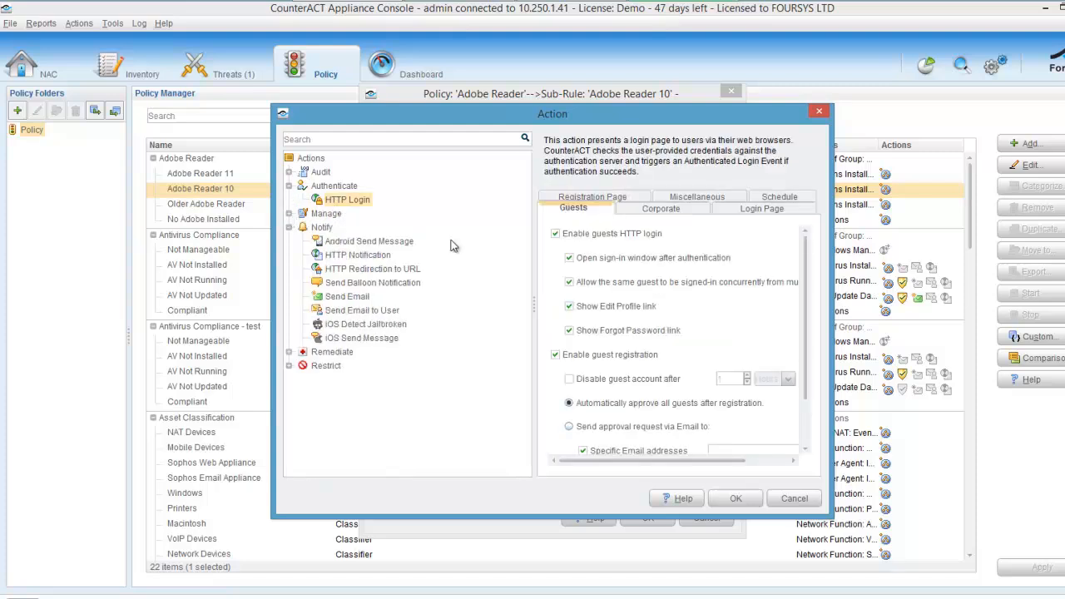
pyautogui.click(289, 227)
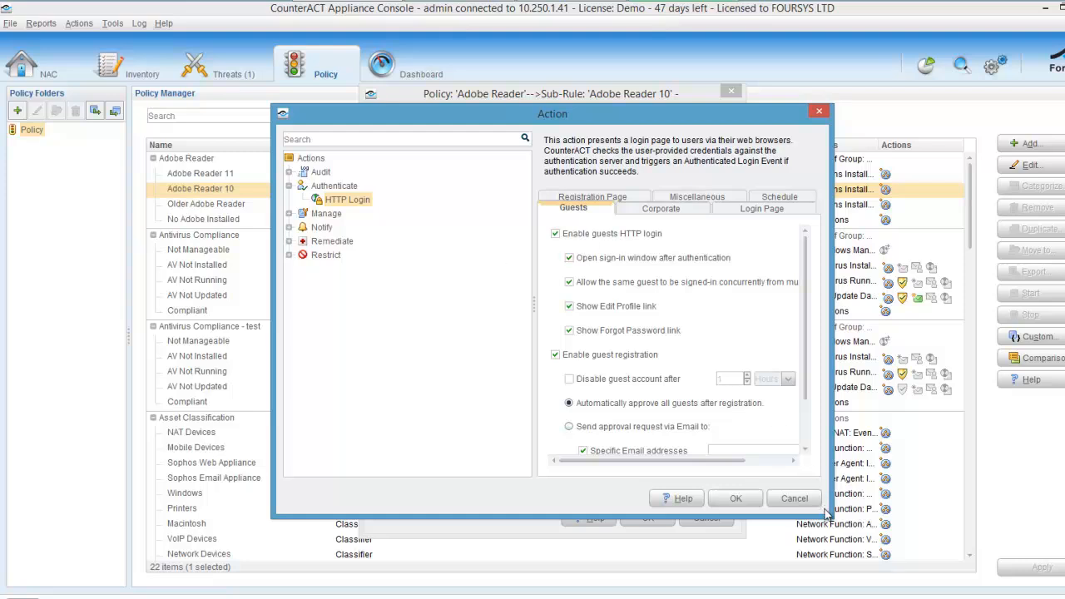
pyautogui.click(738, 207)
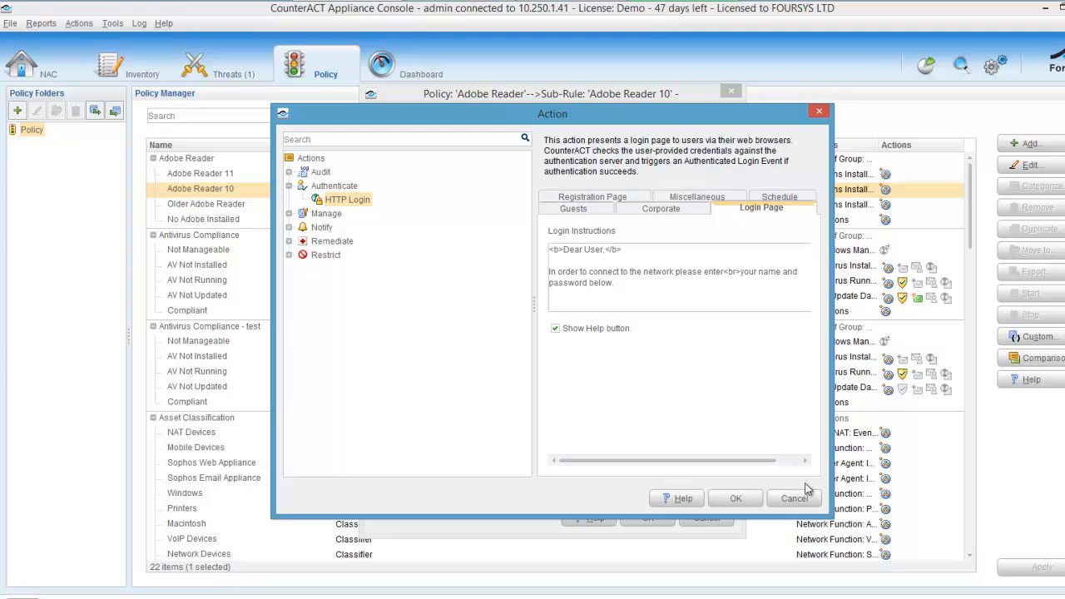
# Review the HTTP Login registration page options in an enlarged Action dialog, and close the action and sub-rule without saving.
pyautogui.moveTo(830, 516); pyautogui.dragTo(939, 588)
pyautogui.click(714, 189)
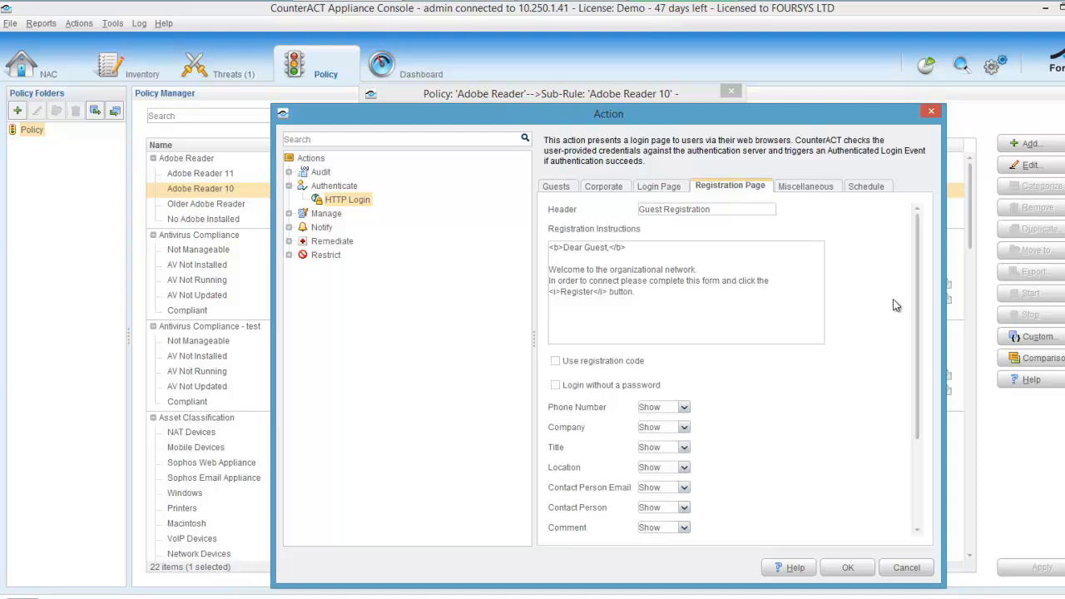
pyautogui.scroll(-3, 922, 336)
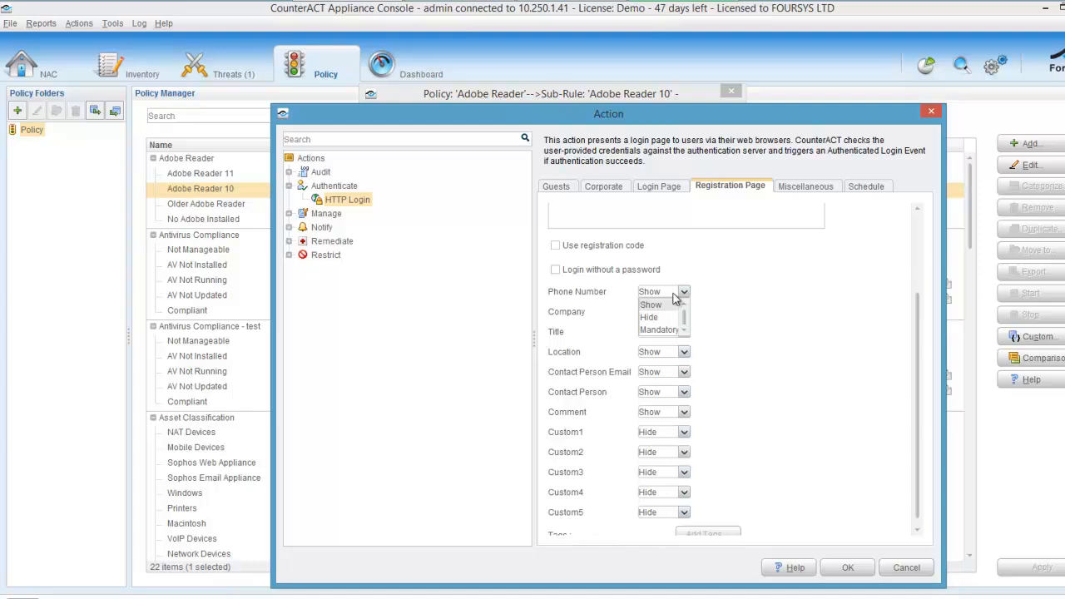
pyautogui.click(729, 297)
pyautogui.click(675, 336)
pyautogui.click(675, 337)
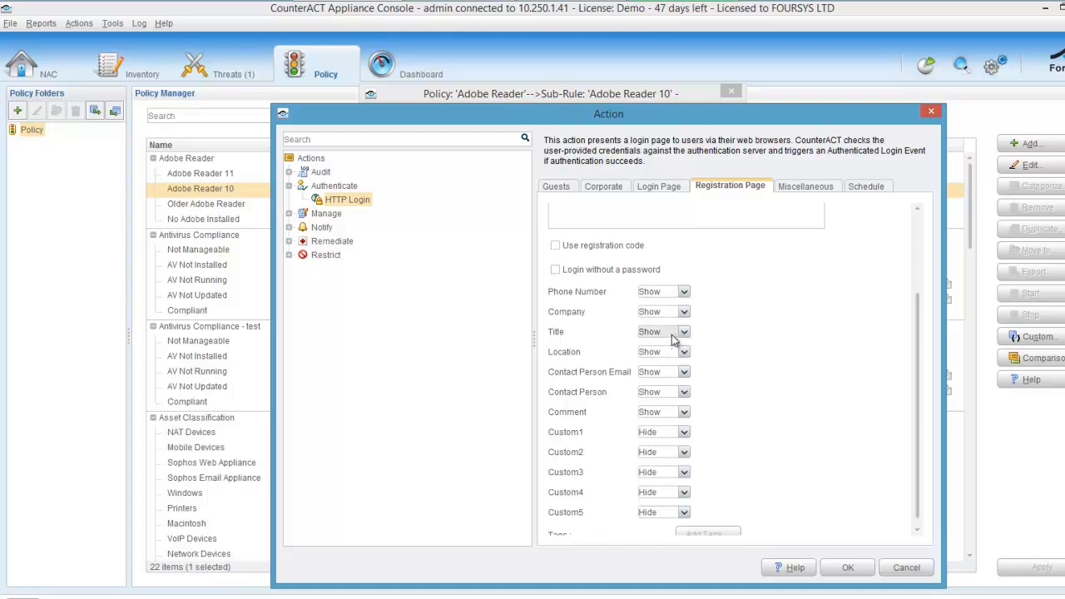
pyautogui.click(909, 567)
pyautogui.click(697, 523)
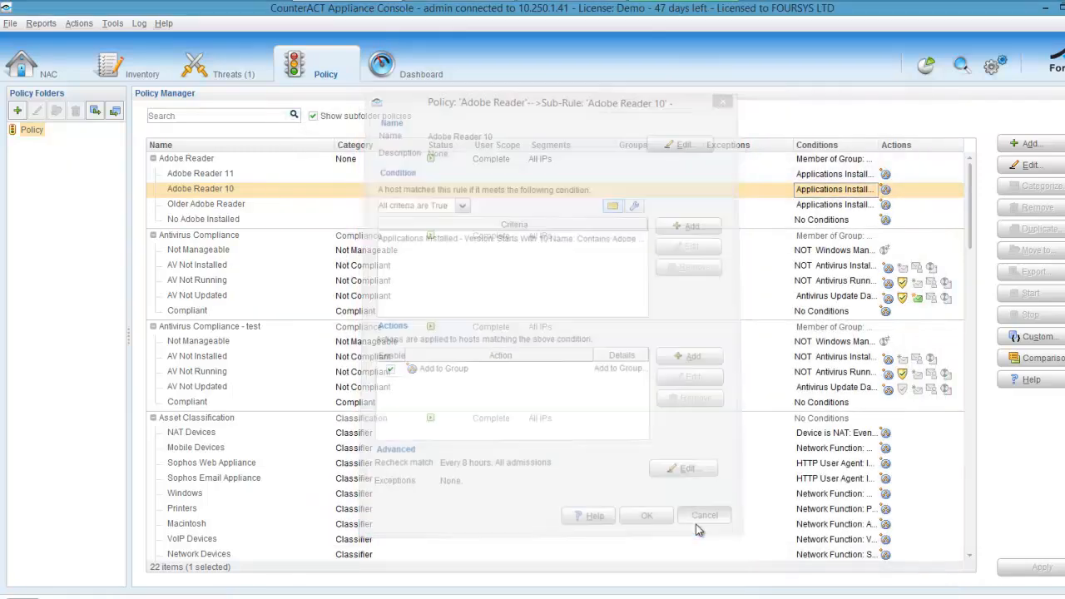
# Return to the NAC host view and filter the detections to the Adobe Reader 10 group.
pyautogui.click(51, 67)
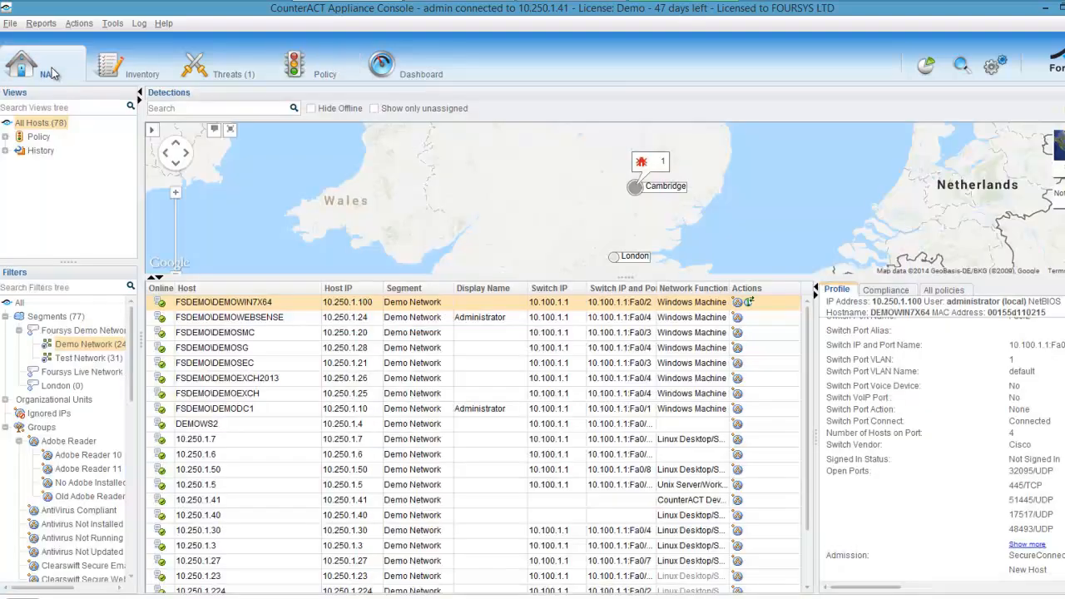
pyautogui.click(20, 303)
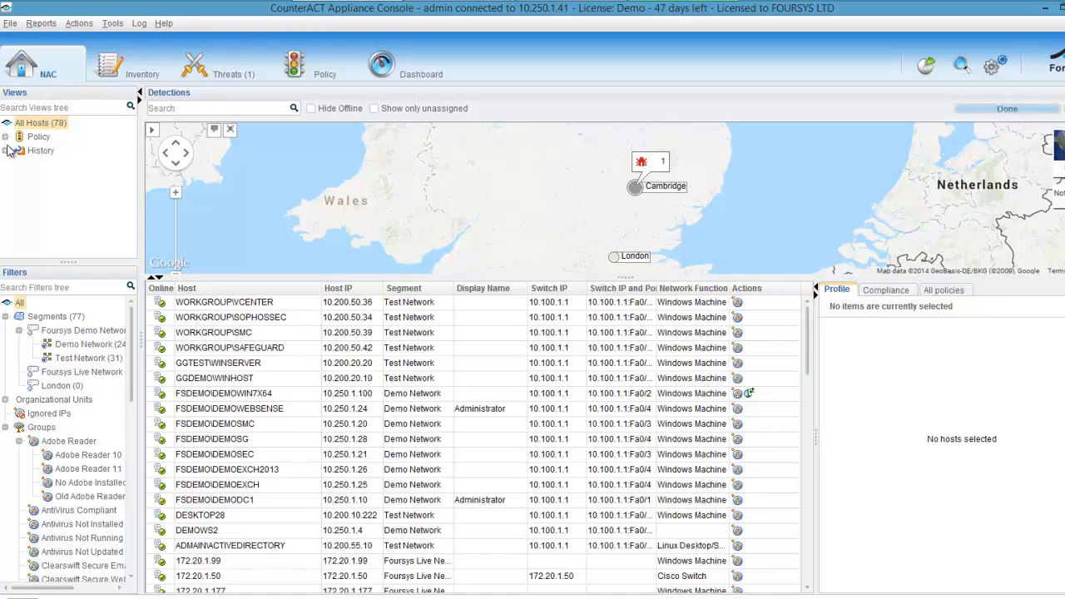
pyautogui.moveTo(131, 358); pyautogui.dragTo(130, 366)
pyautogui.scroll(-5, 111, 376)
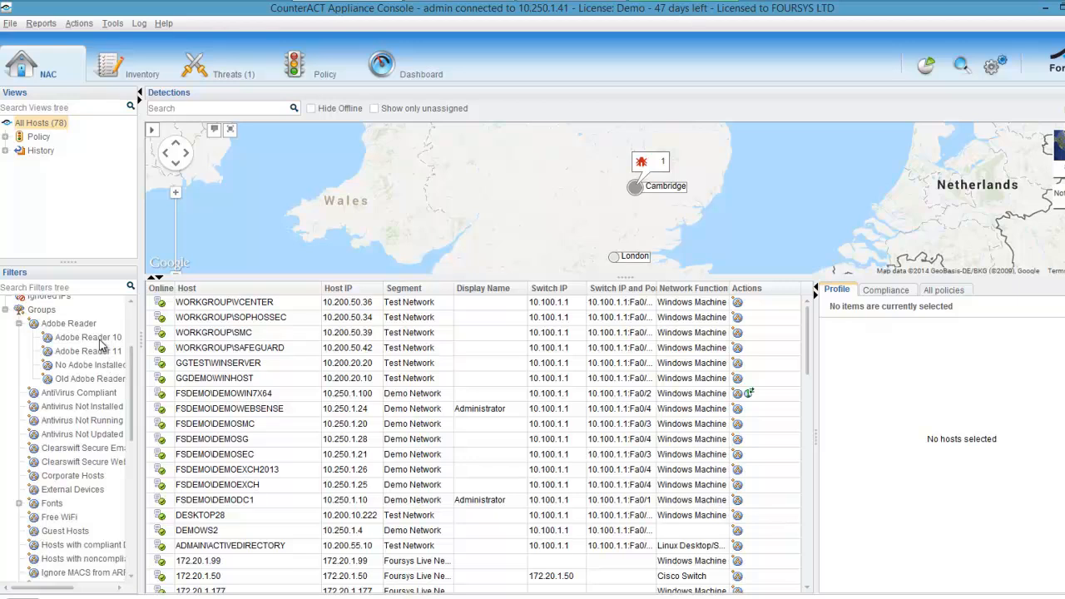
pyautogui.click(100, 341)
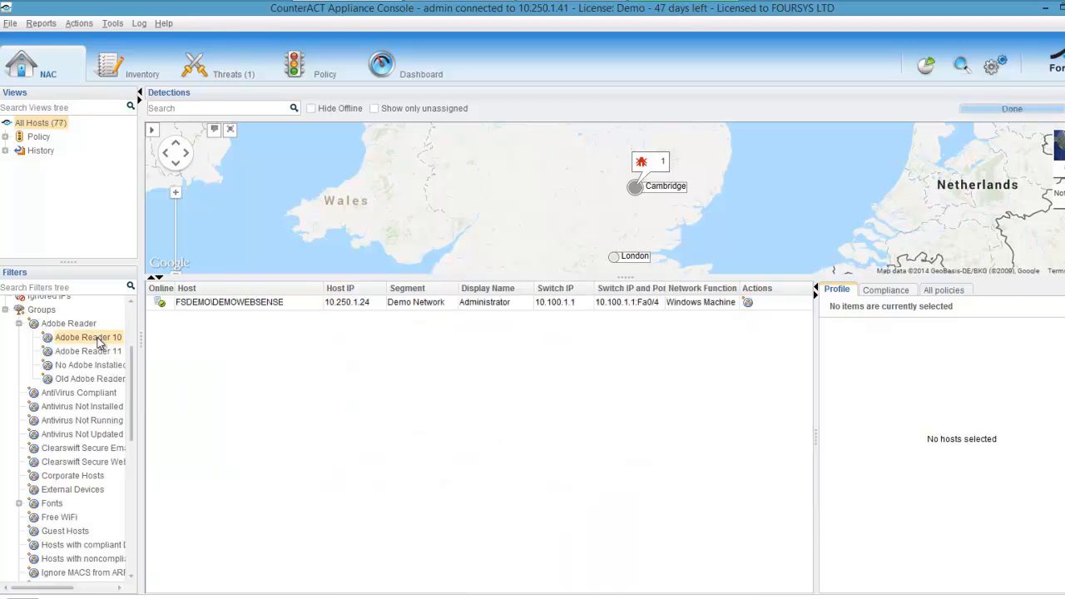
# Examine the manual actions for the DEMOWEBSENSE host and its Assign to VLAN parameters, and cancel without applying them.
pyautogui.rightClick(254, 306)
pyautogui.moveTo(293, 335)
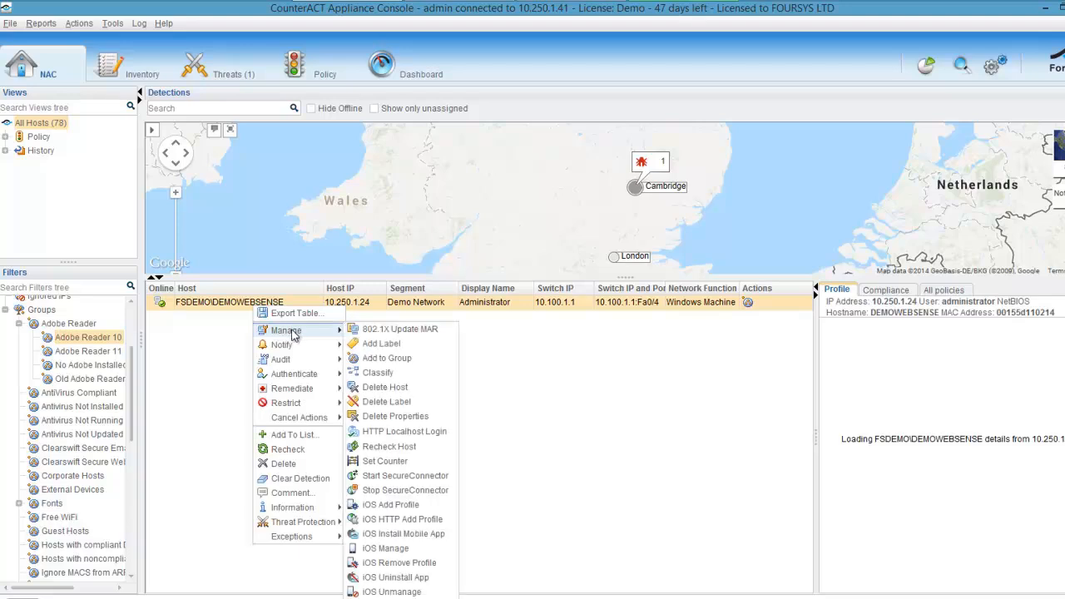
pyautogui.moveTo(304, 408)
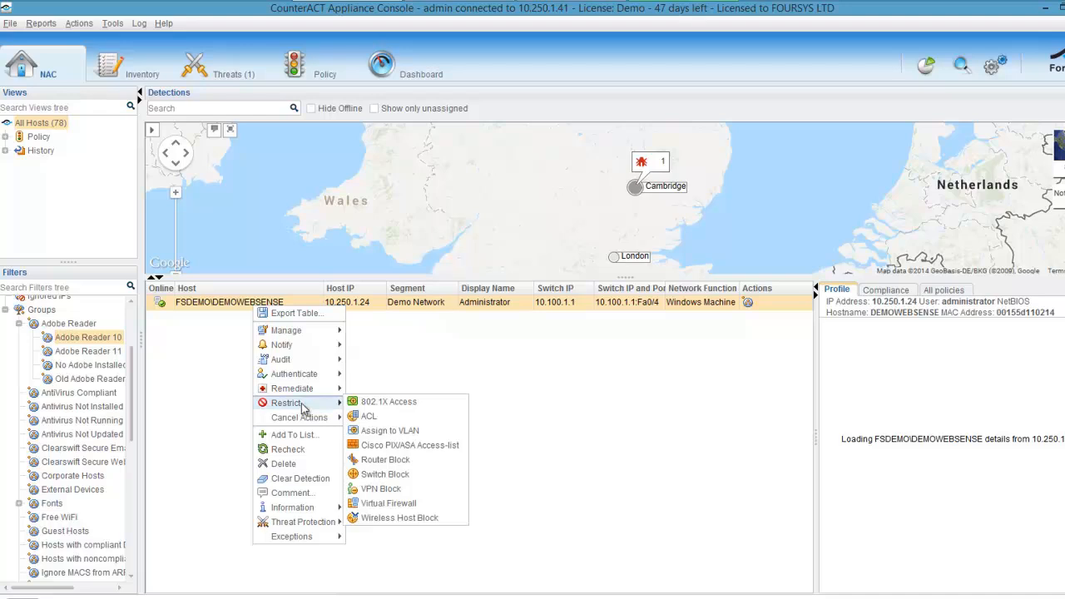
pyautogui.click(396, 432)
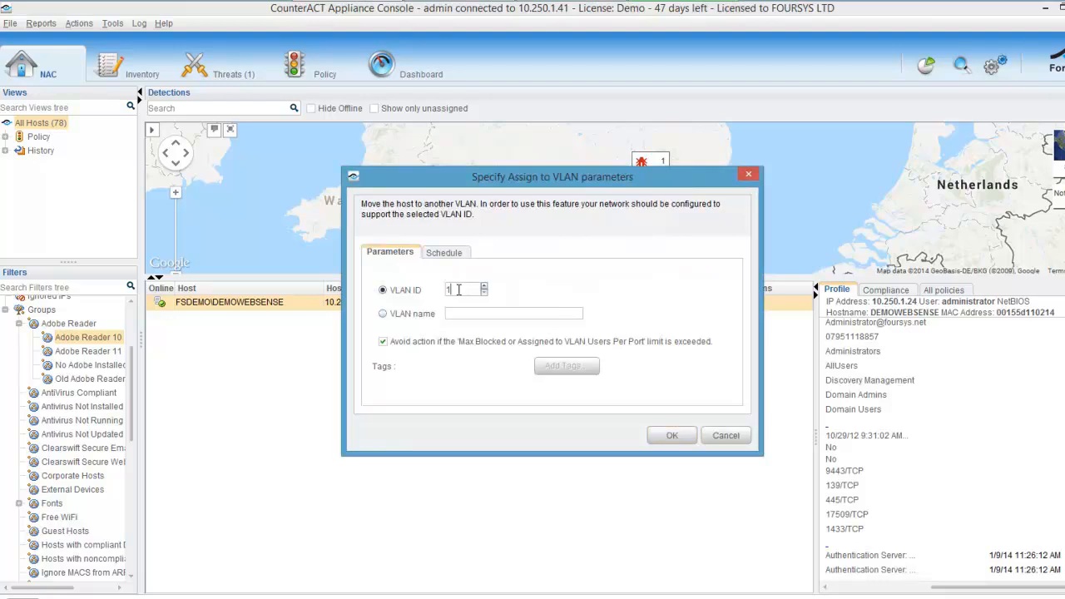
pyautogui.click(725, 436)
# Examine the Restrict actions offered for the DEMOWEBSENSE host, and widen the Views and Filters area.
pyautogui.rightClick(506, 305)
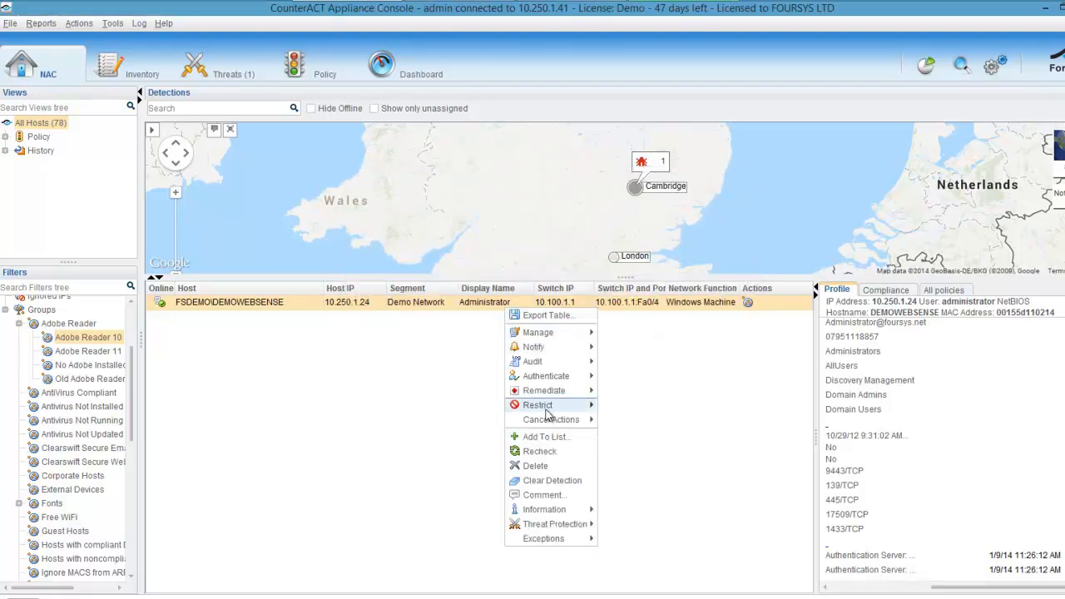
pyautogui.moveTo(555, 410)
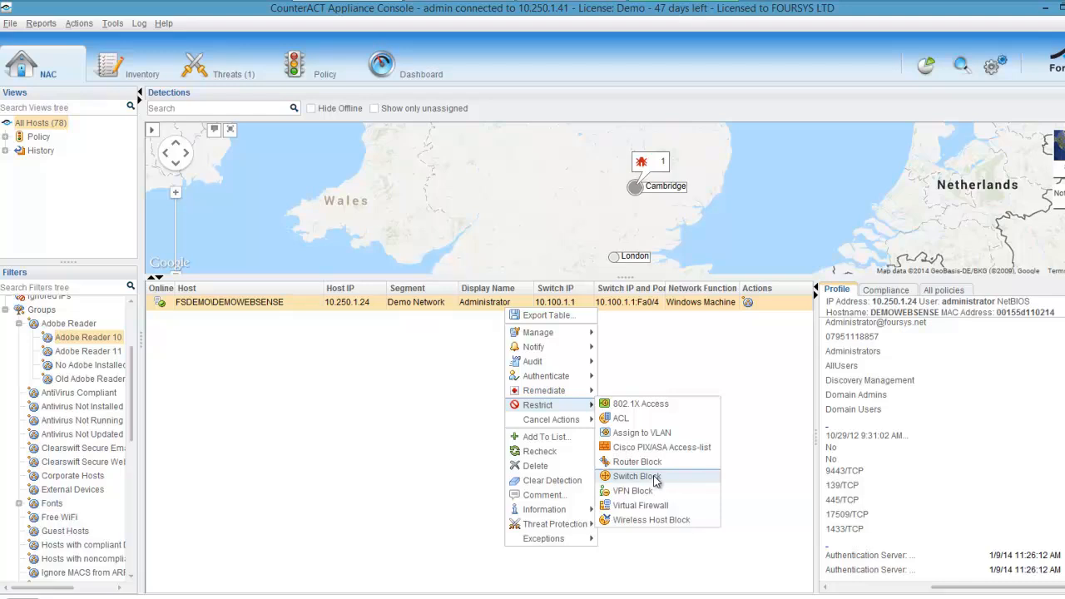
pyautogui.moveTo(144, 478); pyautogui.dragTo(179, 485)
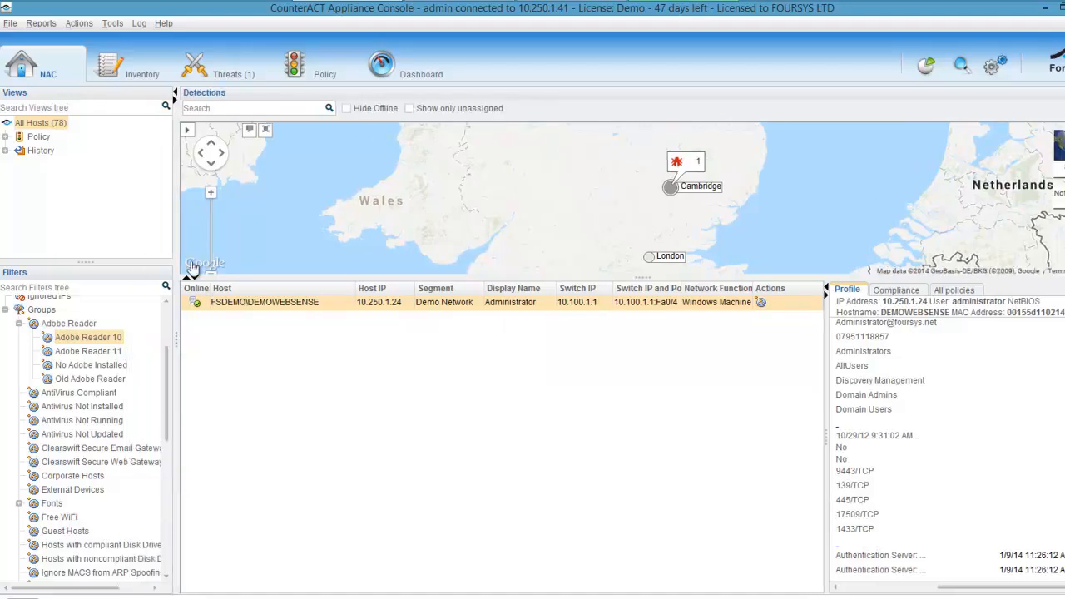
# Review the detected threats with a wider Host column, and view the profile of the DEMOWEBSENSE host.
pyautogui.click(234, 76)
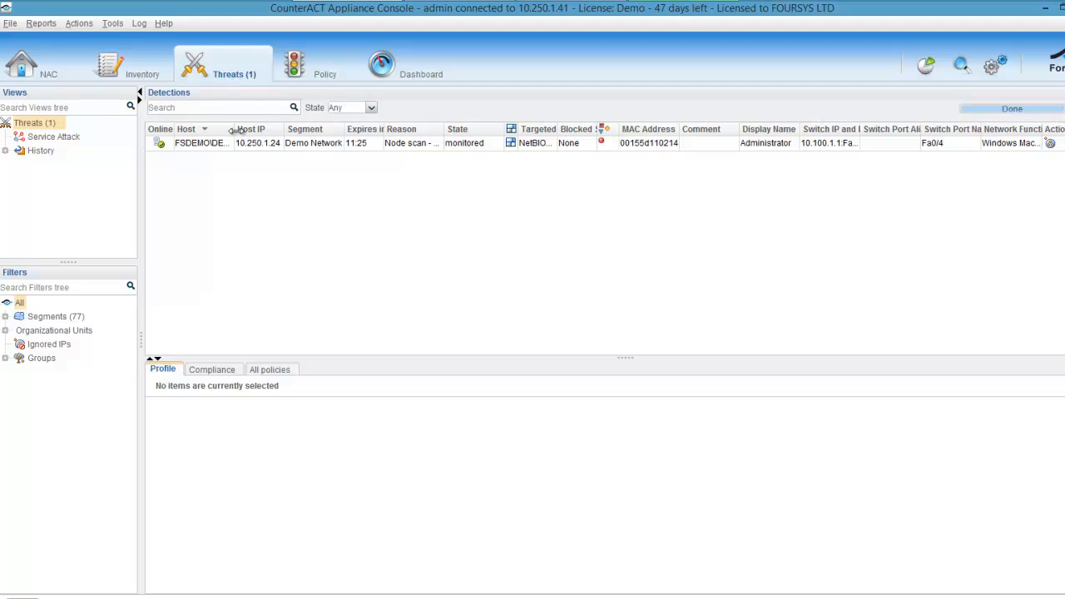
pyautogui.moveTo(236, 129); pyautogui.dragTo(291, 129)
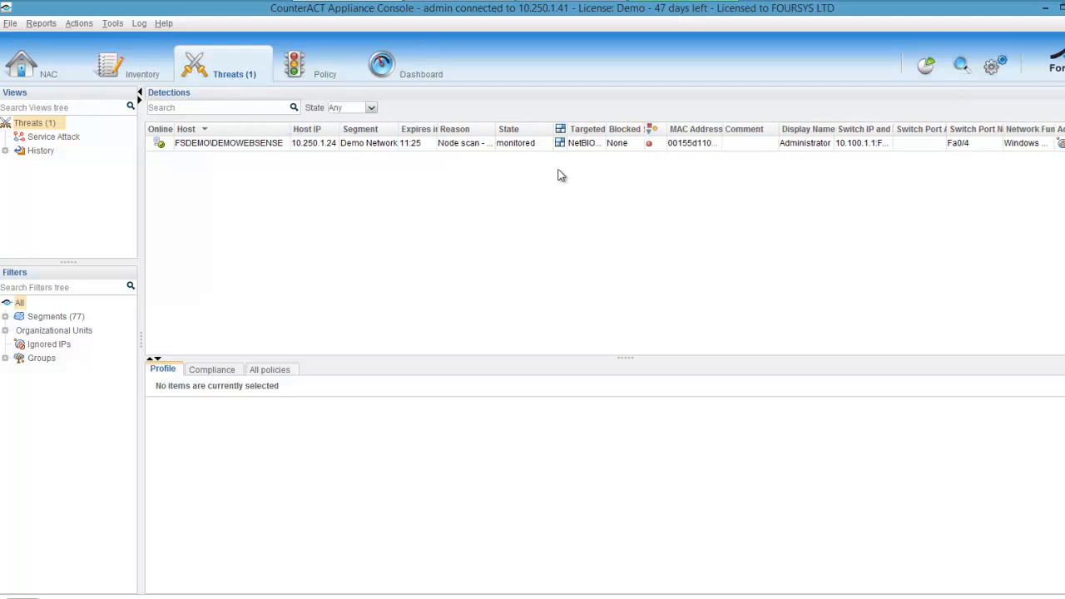
pyautogui.click(537, 150)
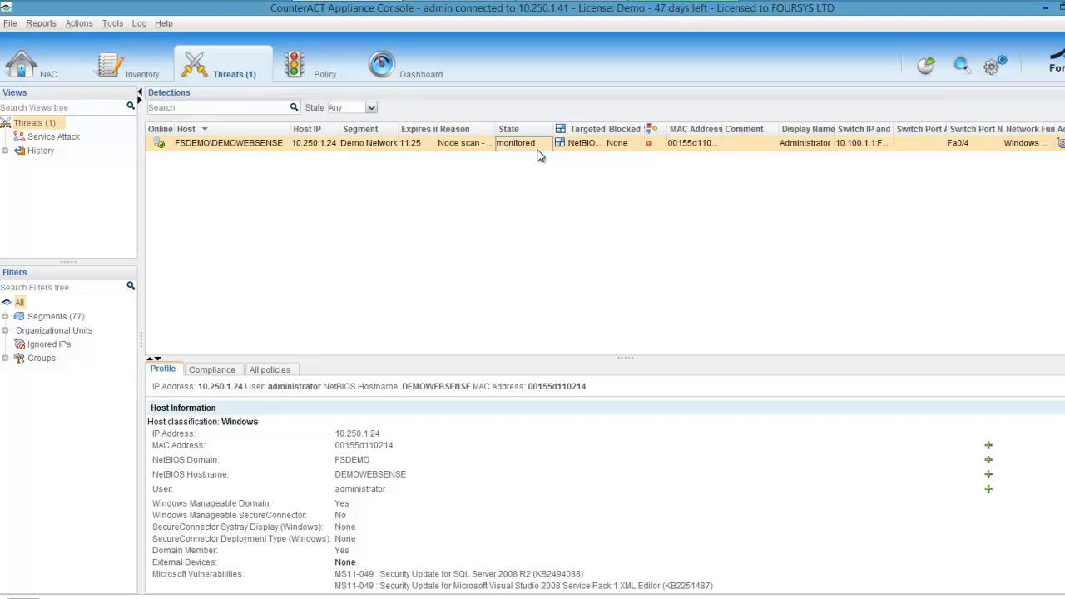
# Open the Executive Dashboard, accepting its security certificate, and review the compliance trends and organizational unit compliance.
pyautogui.click(442, 79)
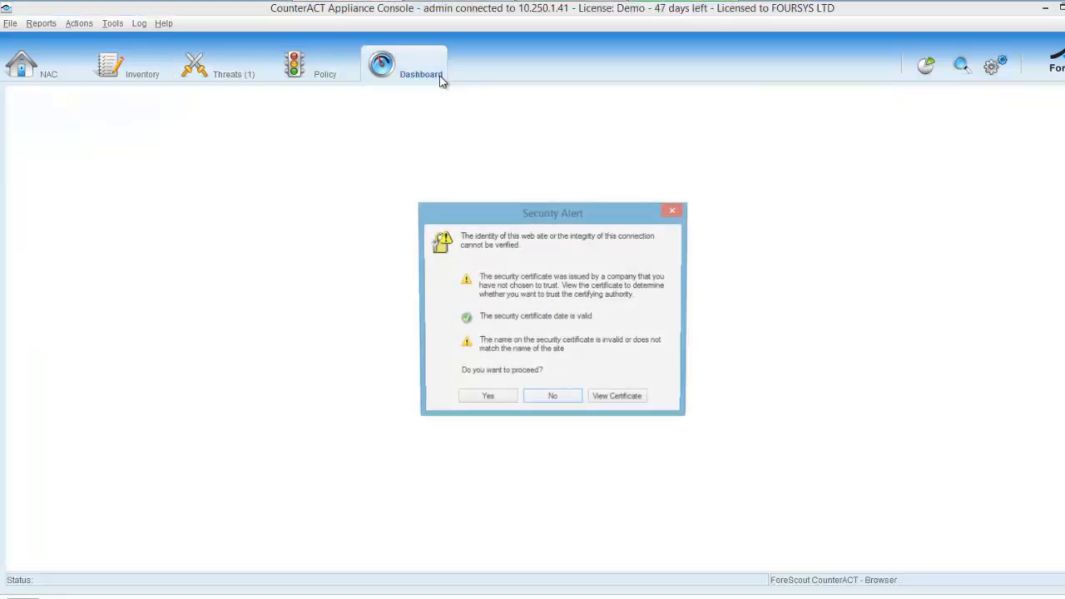
pyautogui.click(491, 396)
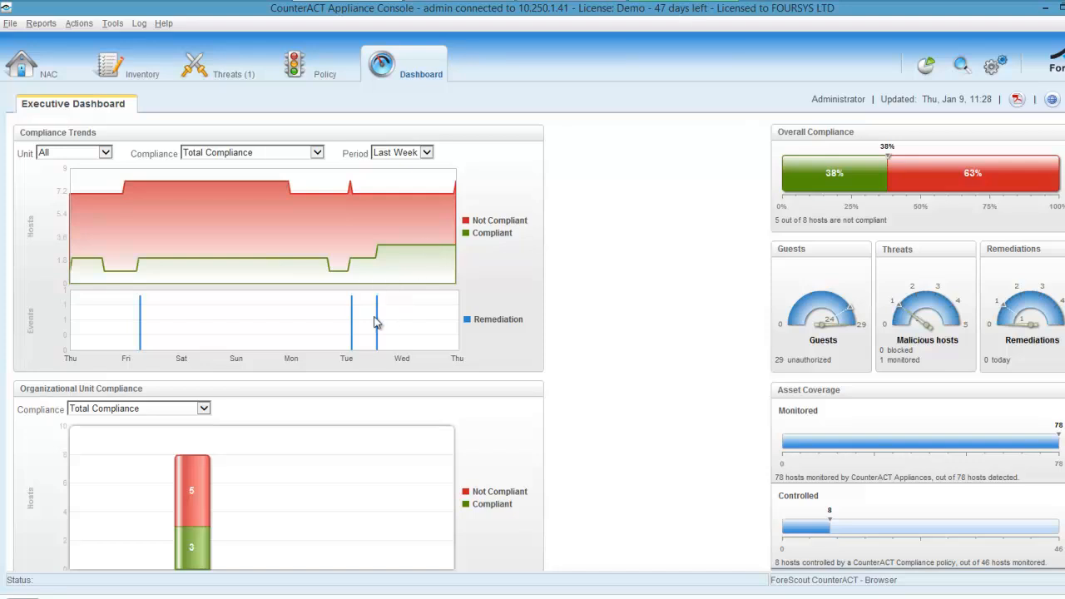
pyautogui.moveTo(378, 325)
pyautogui.scroll(-1, 535, 328)
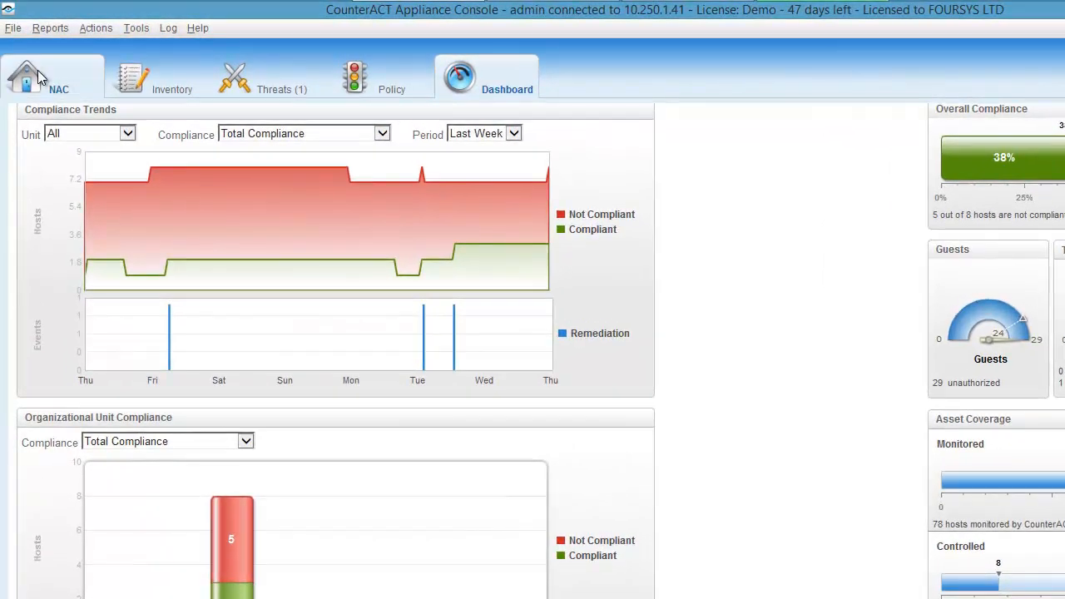
# Show the Cambridge site's host summary on the NAC map, with the map area enlarged to fit it.
pyautogui.click(37, 78)
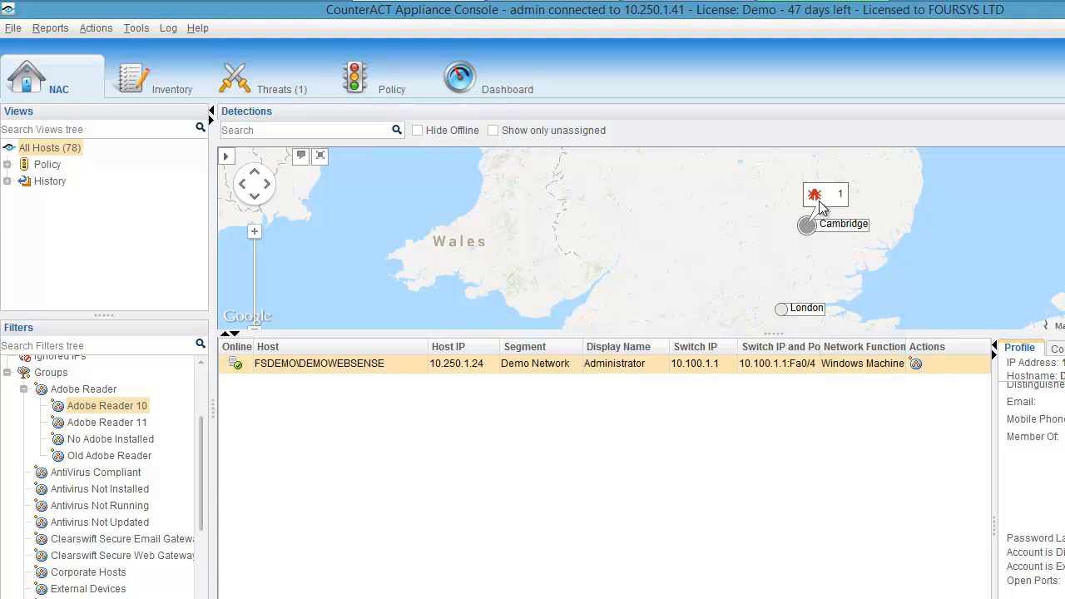
pyautogui.click(804, 232)
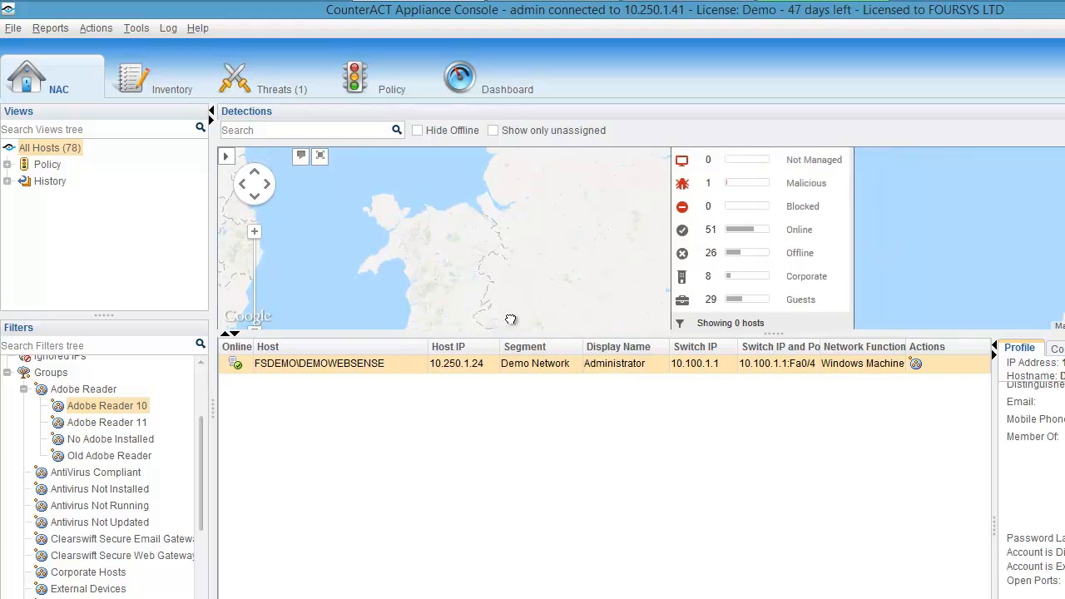
pyautogui.moveTo(550, 340); pyautogui.dragTo(552, 431)
pyautogui.moveTo(530, 287); pyautogui.dragTo(507, 354)
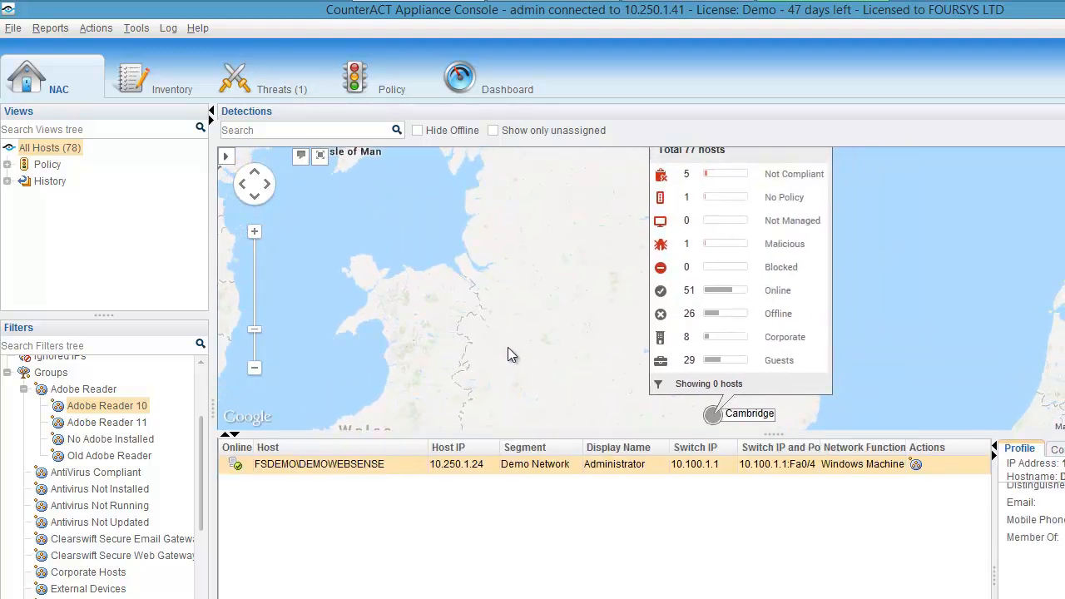